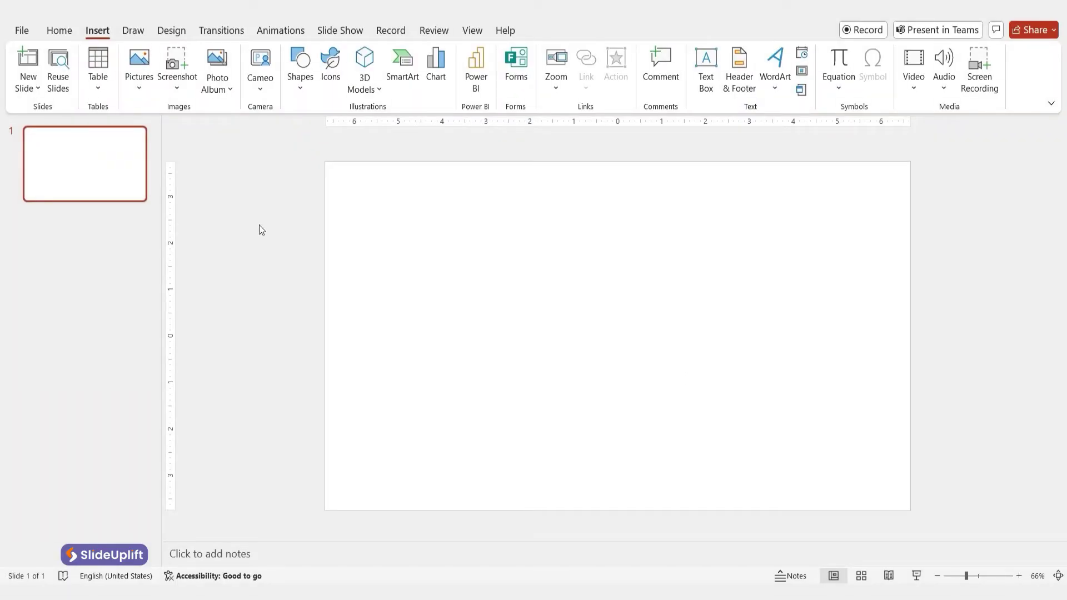
- Insert the 'background image' picture from this device to fill the slide
left_click(139, 79)
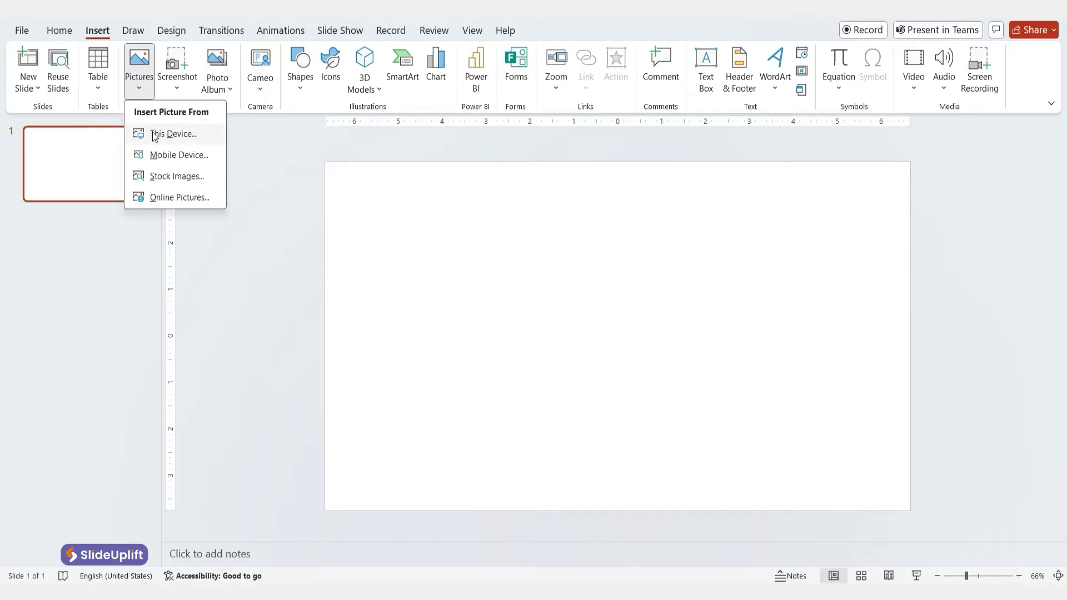
left_click(154, 134)
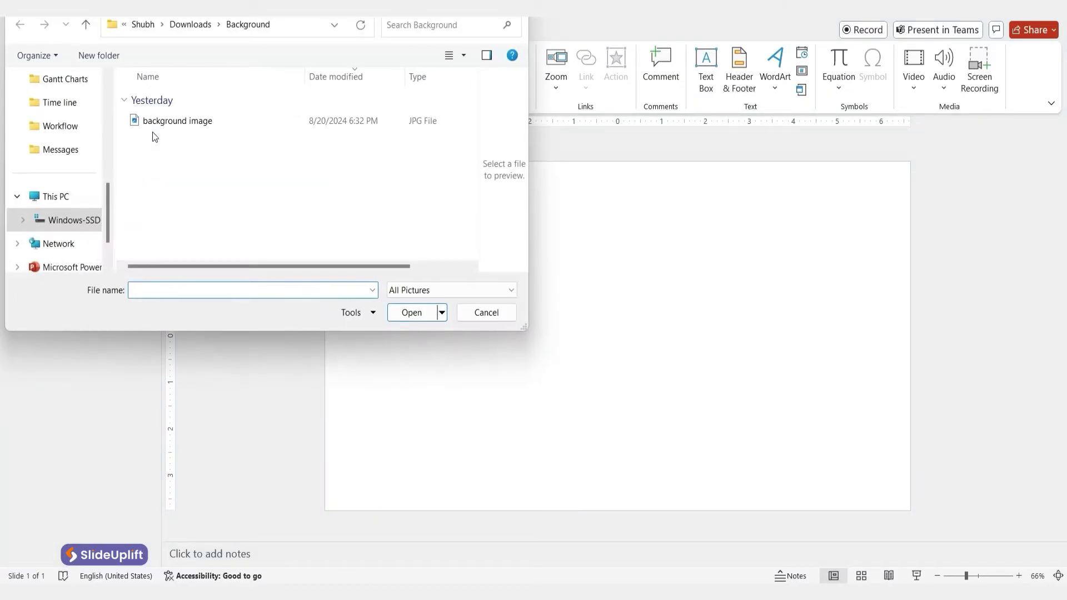
left_click(157, 123)
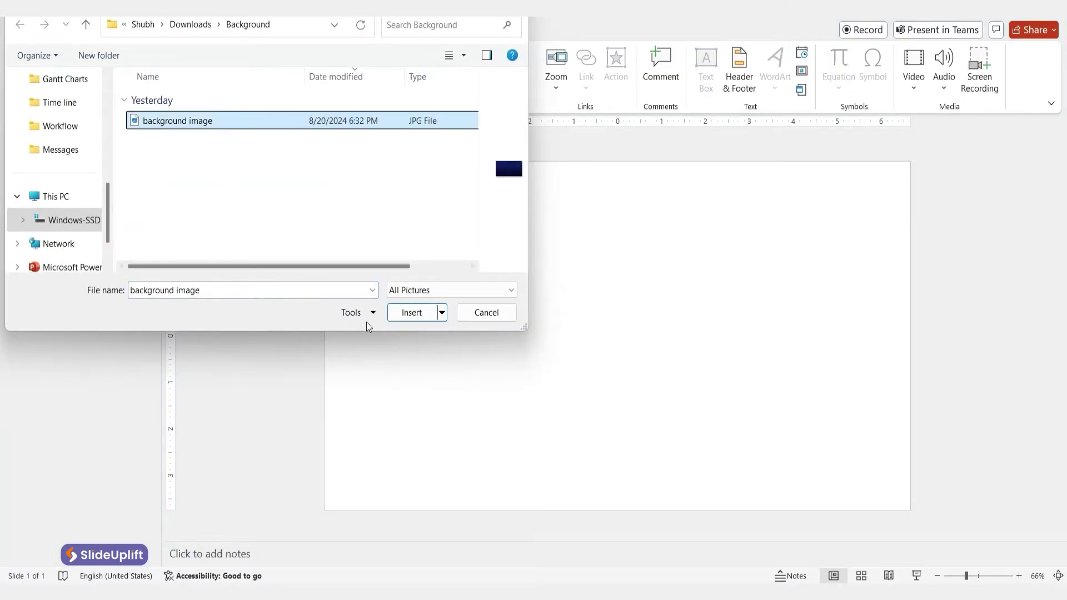
left_click(412, 312)
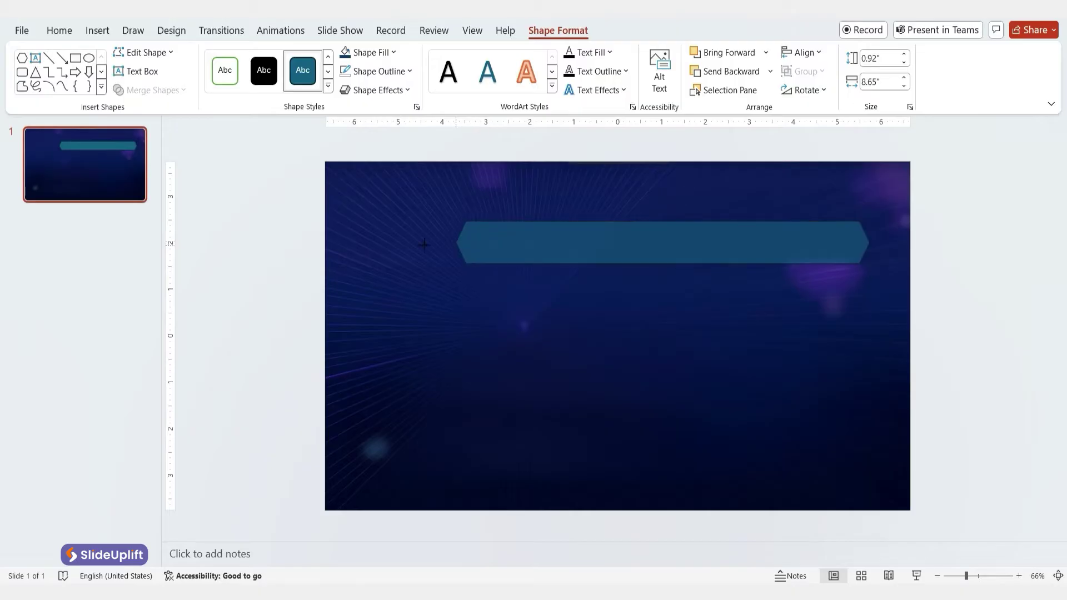
- Widen the hexagon into a top banner and give it a solid blue fill at about 51% transparency
left_click_drag(491, 242, 384, 243)
left_click_drag(572, 239, 574, 222)
left_click(830, 108)
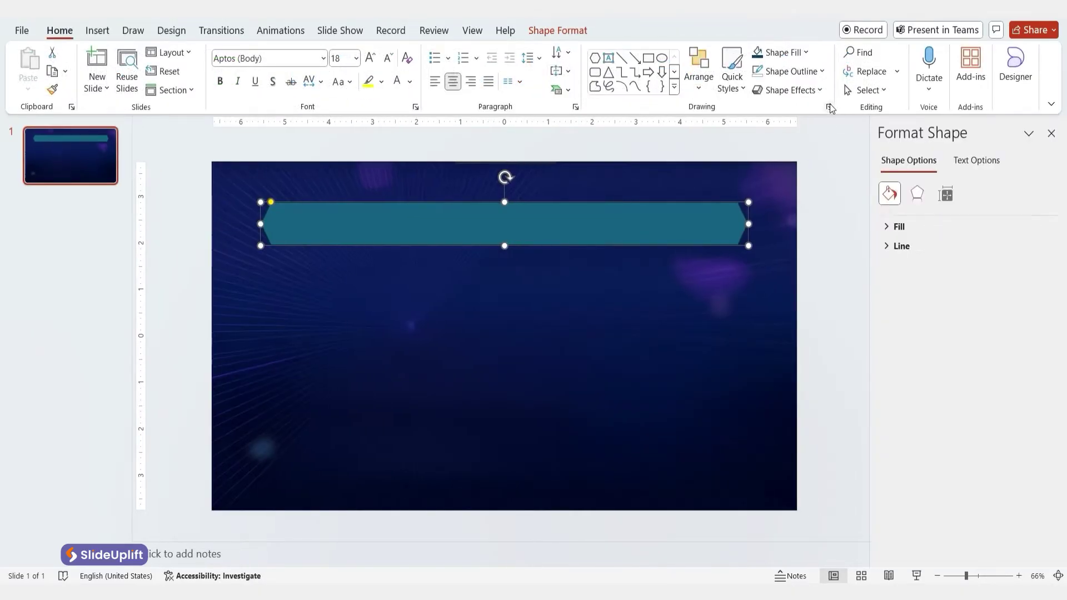
left_click(915, 227)
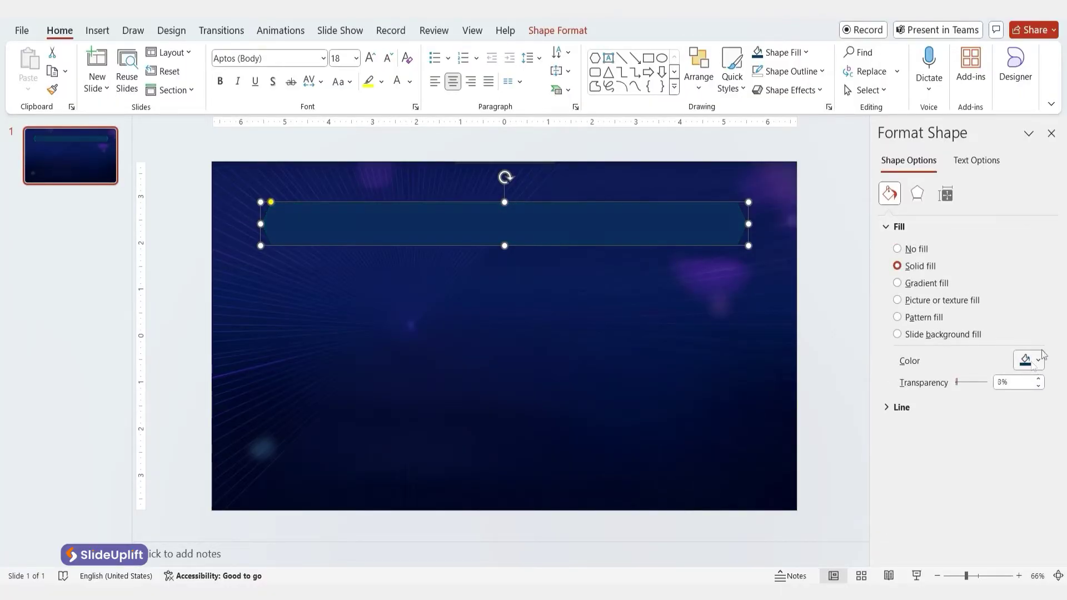
left_click(1038, 362)
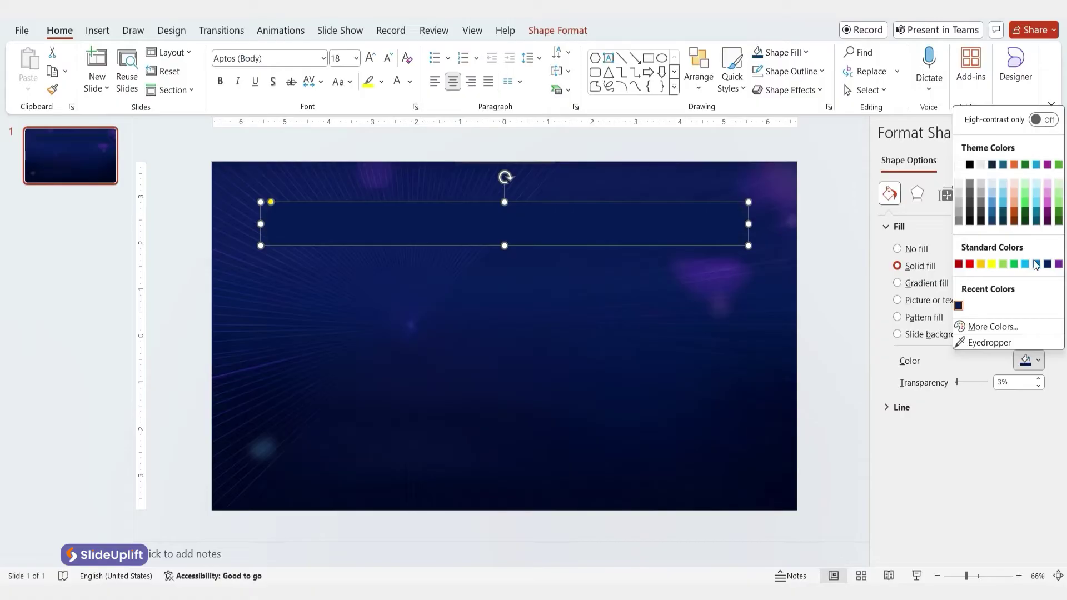
left_click(1034, 263)
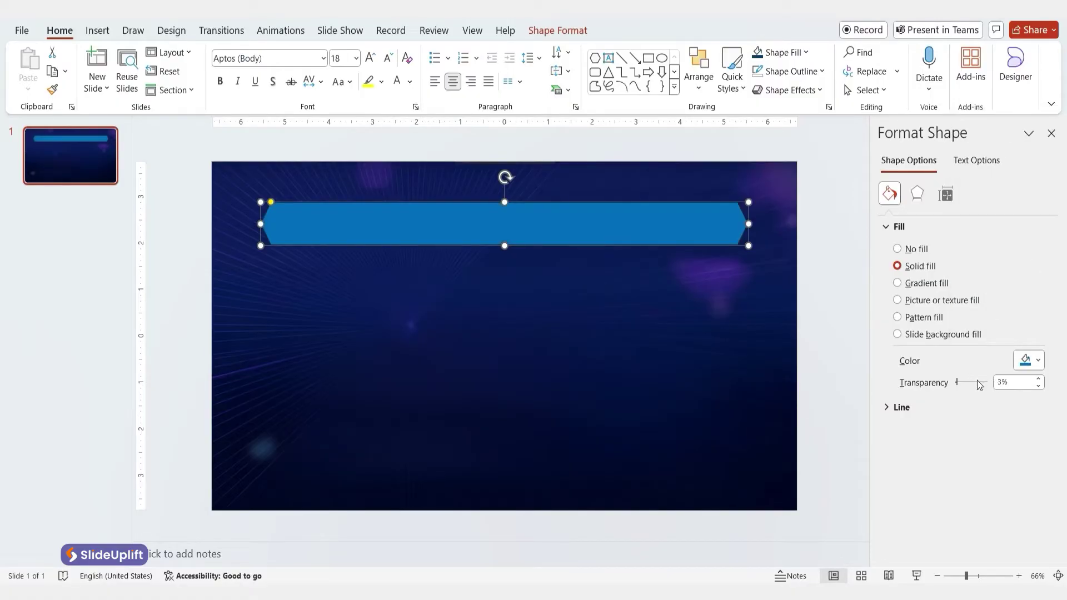
left_click_drag(957, 380, 977, 388)
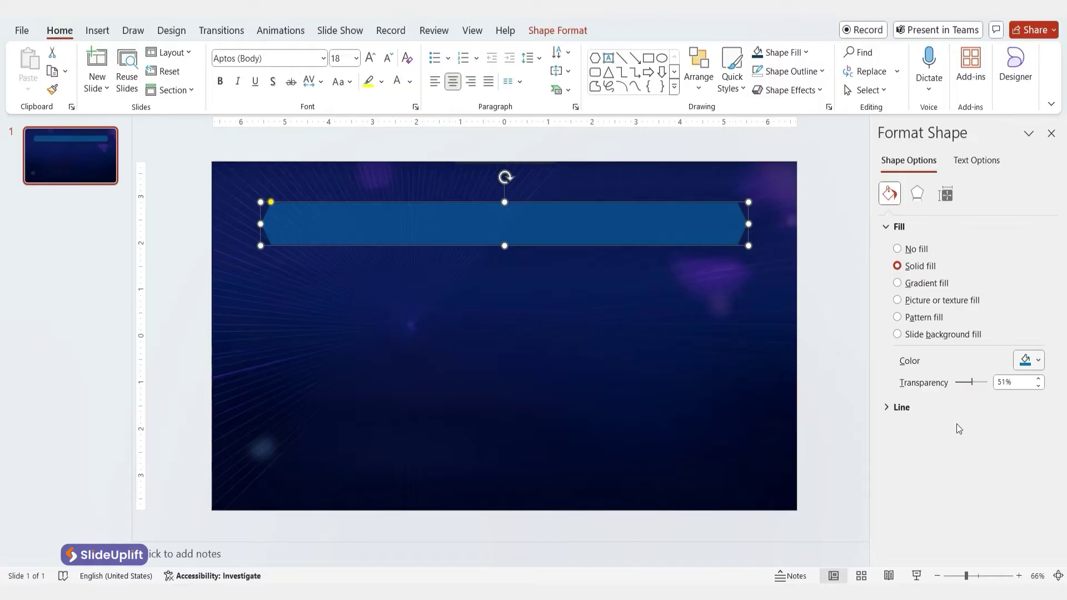
- Give the banner a light blue outline in the Format Shape line settings
left_click(917, 408)
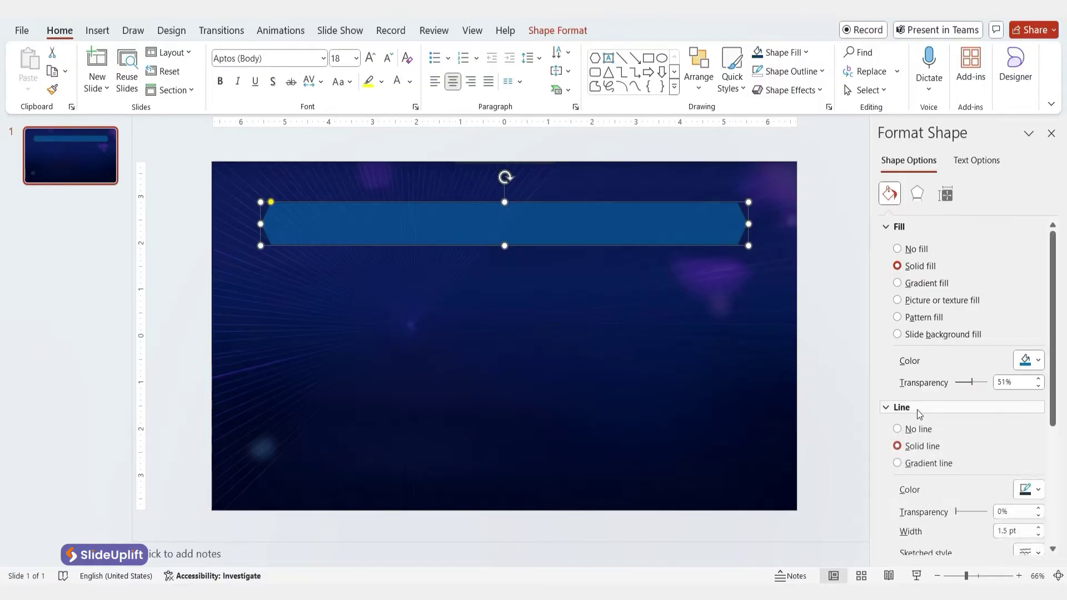
left_click(1034, 491)
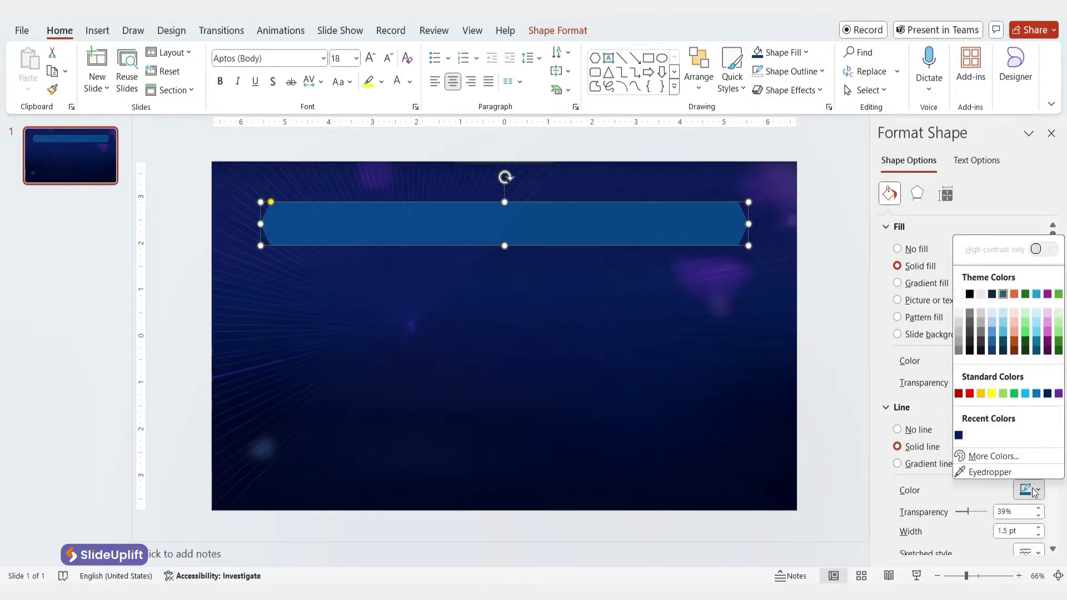
left_click(994, 332)
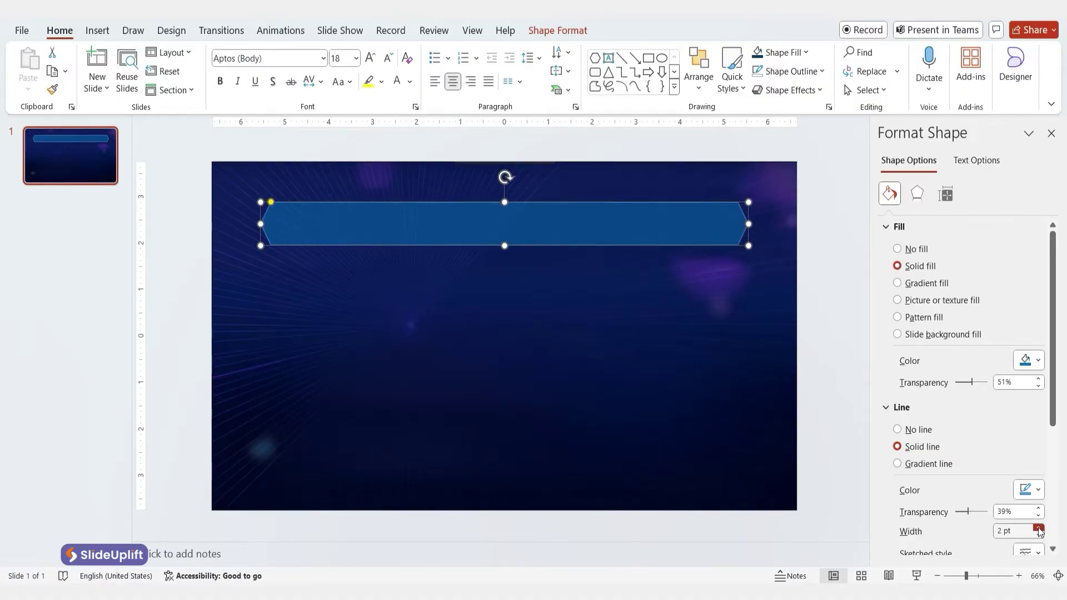
- Duplicate the option hexagon to the right, align the pair and raise their fill transparency
left_click(709, 381)
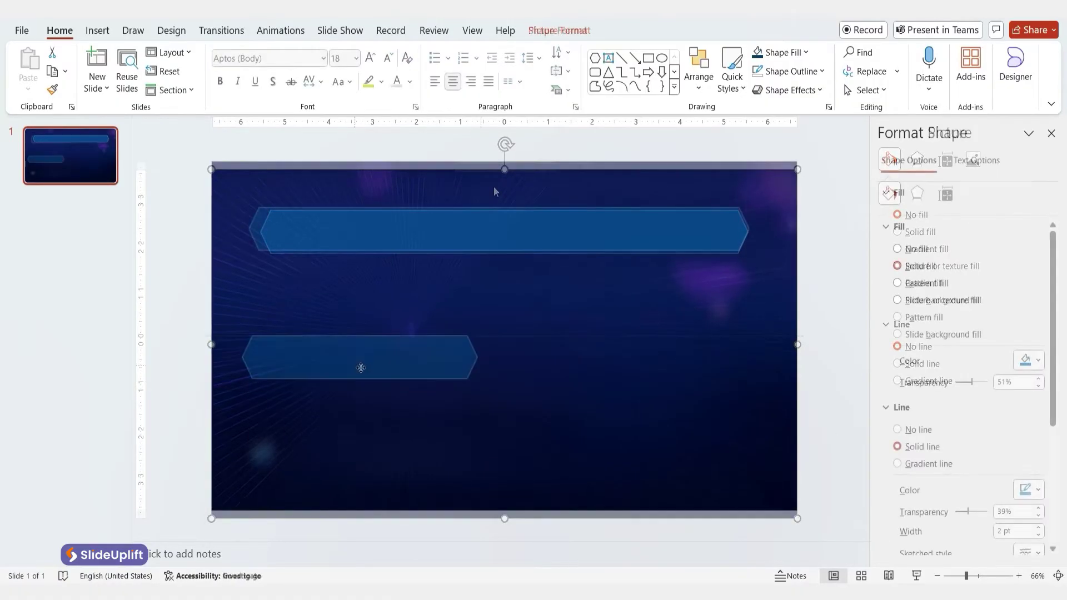
left_click(364, 373)
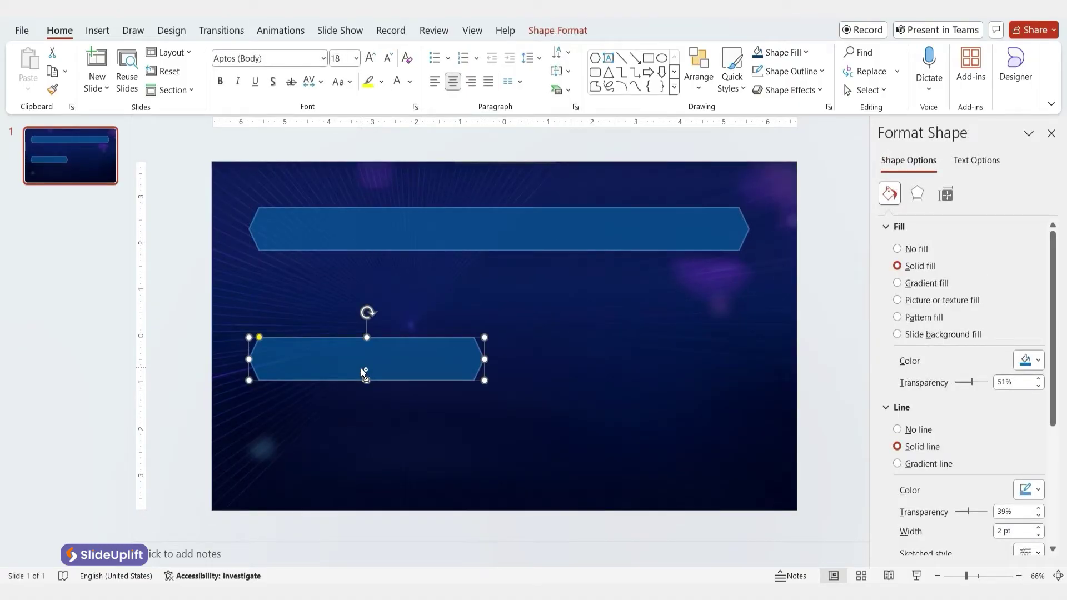
left_click_drag(365, 373, 637, 358)
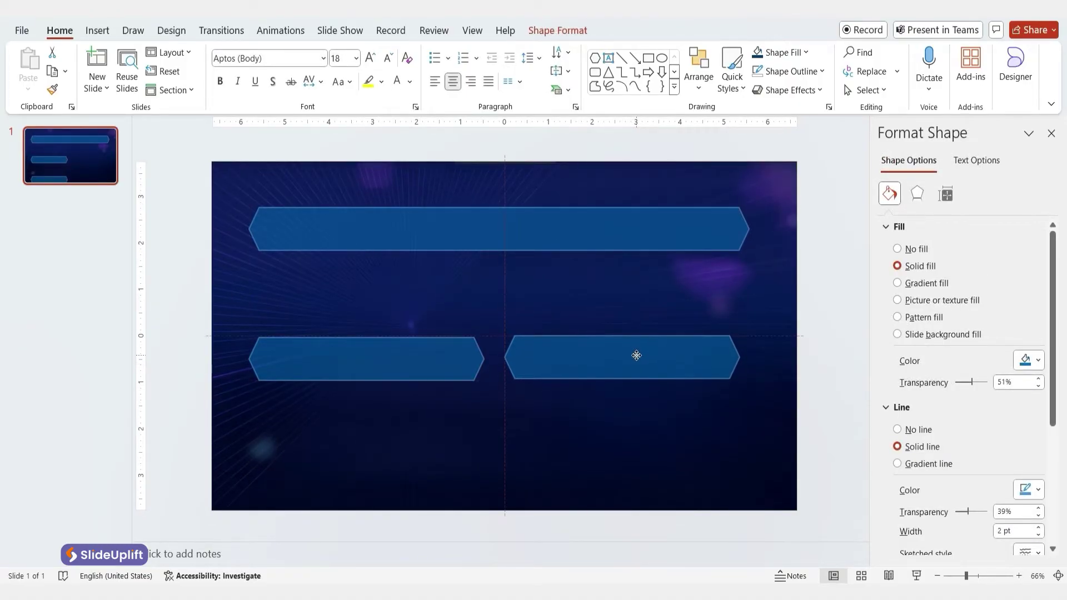
left_click_drag(636, 358, 642, 352)
left_click(434, 352, "shift")
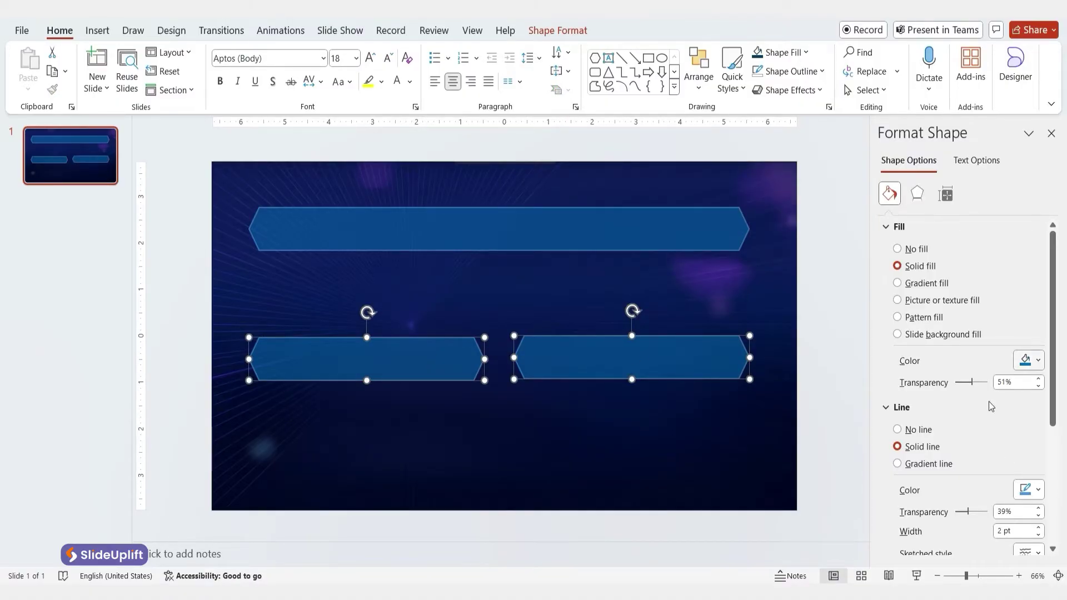
left_click_drag(972, 383, 980, 383)
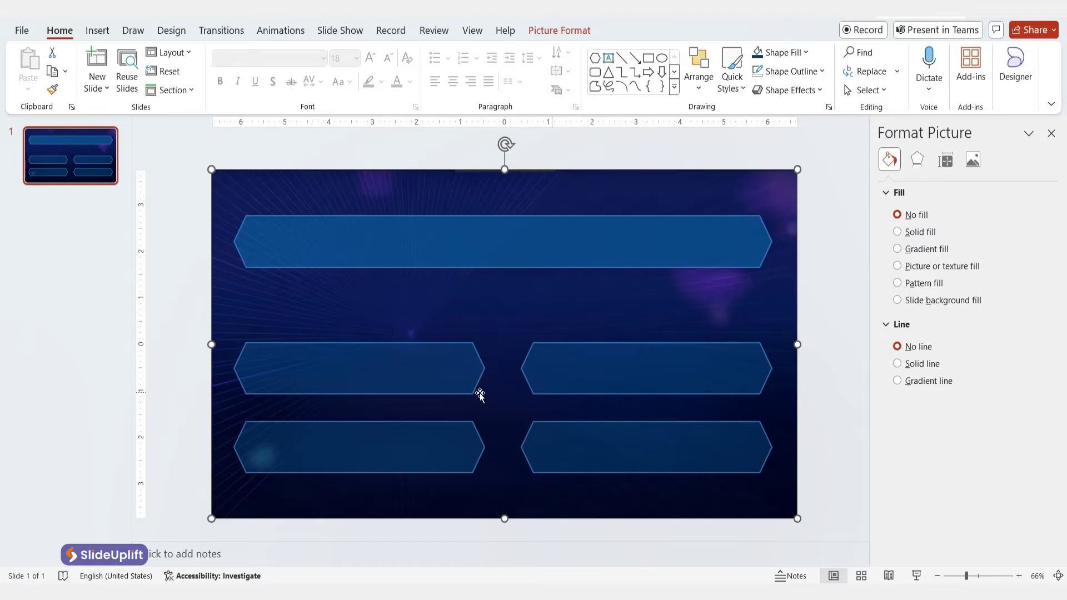
- Add a small badge hexagon at the left inside an option and narrow it slightly
mouse_move(481, 395)
left_mouse_down()
mouse_move(471, 385)
mouse_move(317, 368)
mouse_move(301, 379)
left_mouse_up()
left_click_drag(239, 360, 269, 439)
left_click(278, 361)
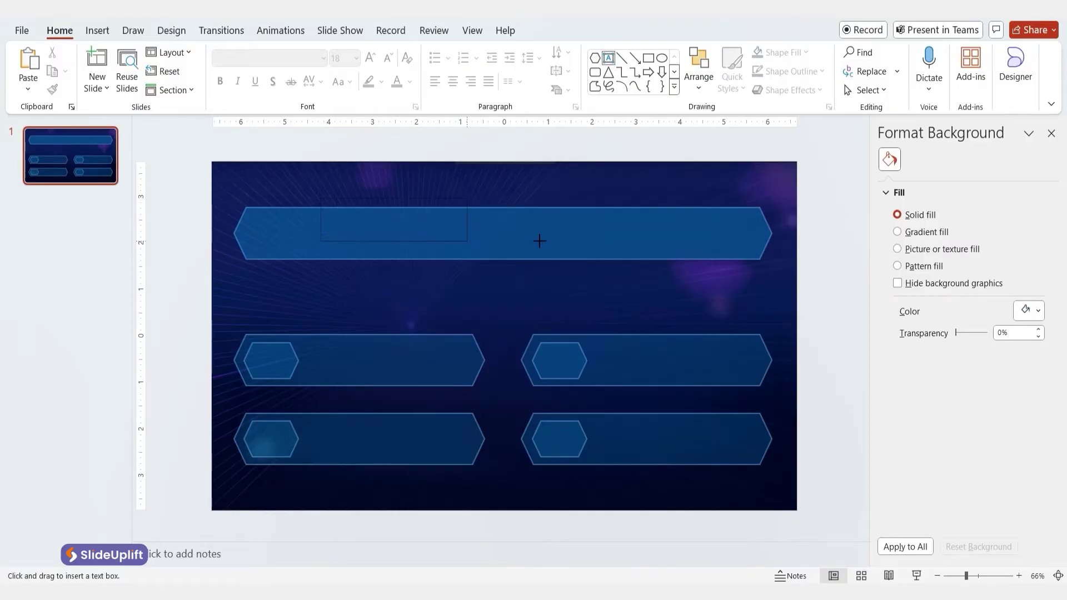
- Add the question text box on the banner in Poppins SemiBold 32 pt, centred
left_click_drag(325, 203, 658, 231)
type("1. What does SlideUpLift offer?")
left_click(250, 58)
type("Poppins SemiBold")
key("Return")
key("ctrl+e")
left_click(372, 64)
left_click(372, 64)
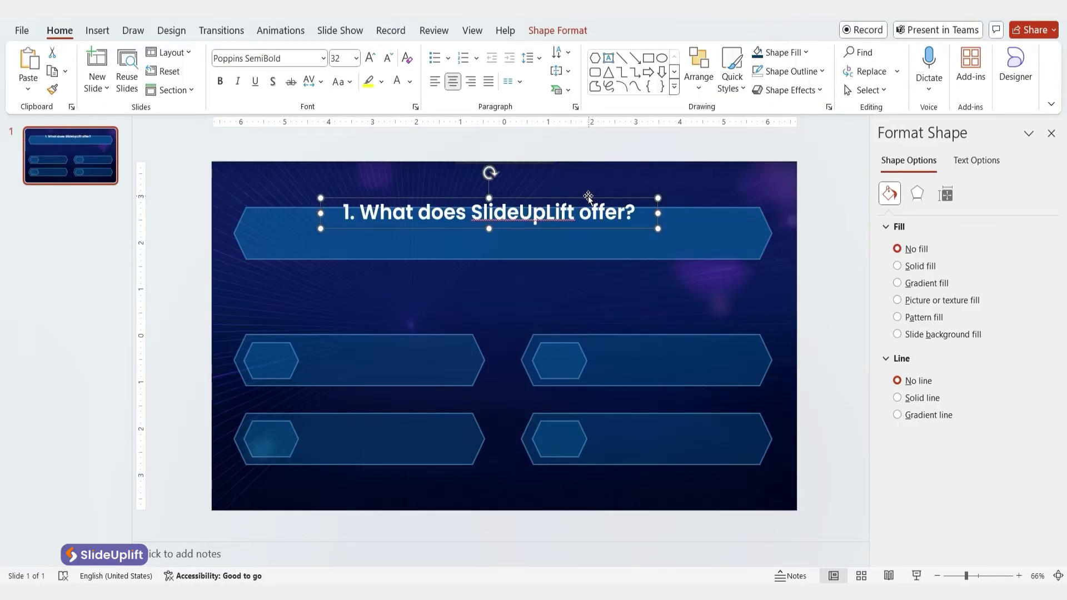
left_click_drag(590, 196, 593, 217)
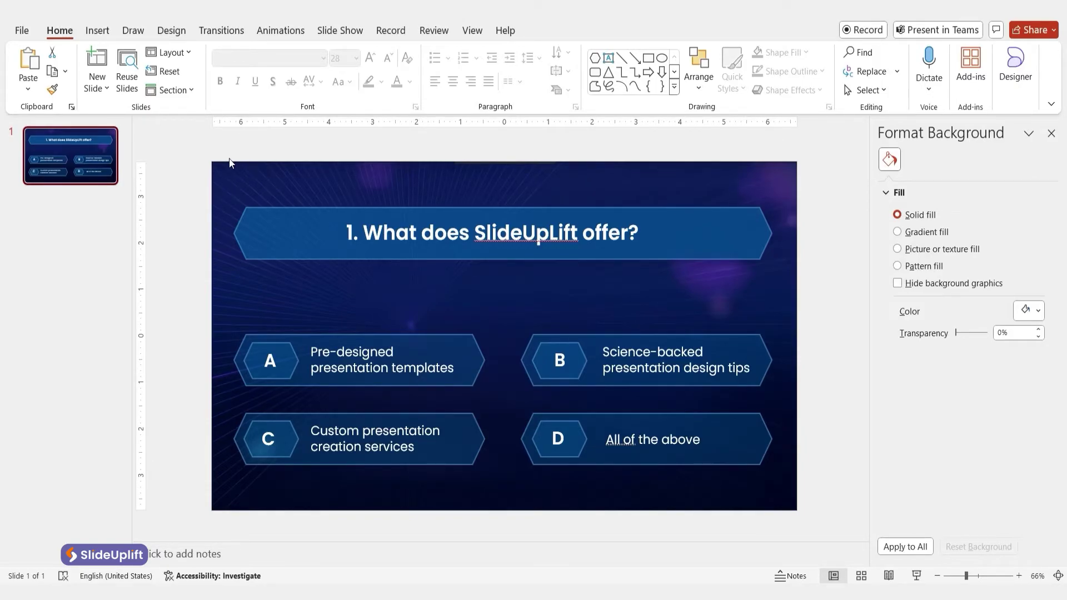
- Duplicate slide 1 and then slide 2 to create additional question slides
left_click(55, 160)
right_click(55, 163)
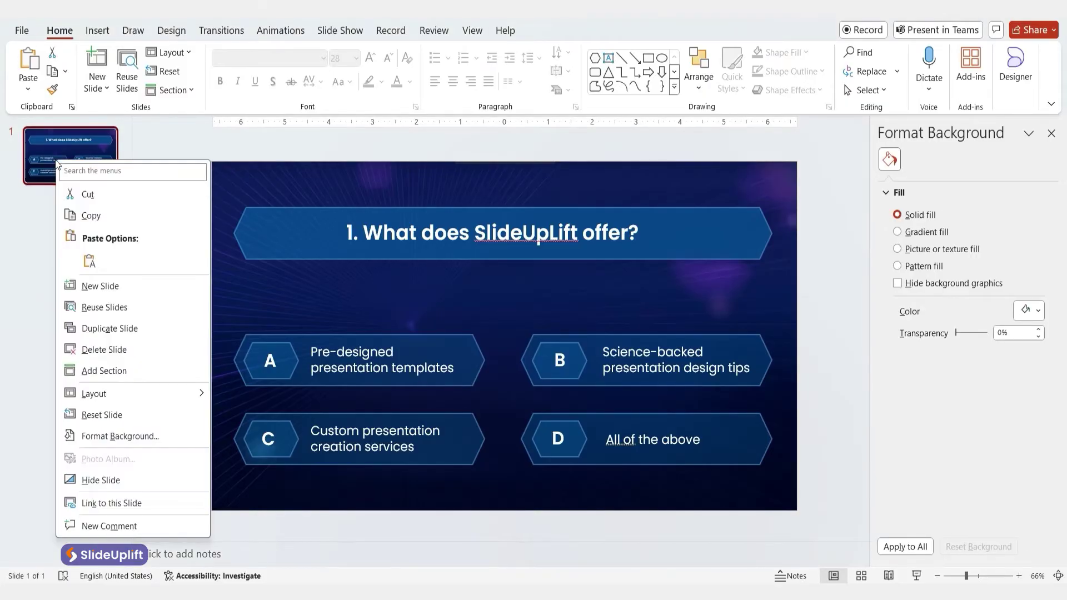
left_click(113, 326)
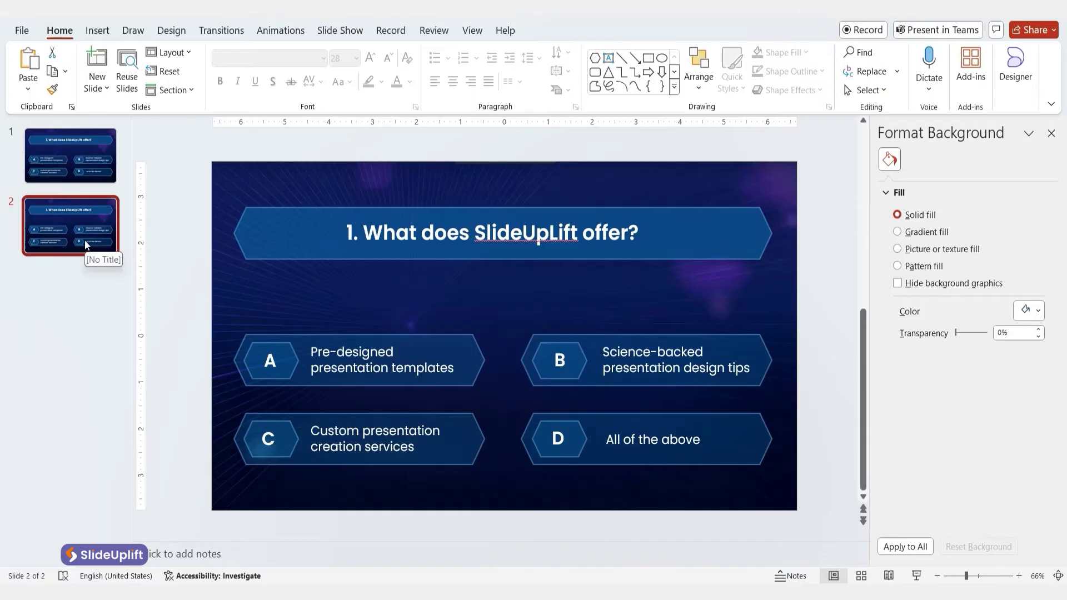
right_click(83, 242)
left_click(127, 372)
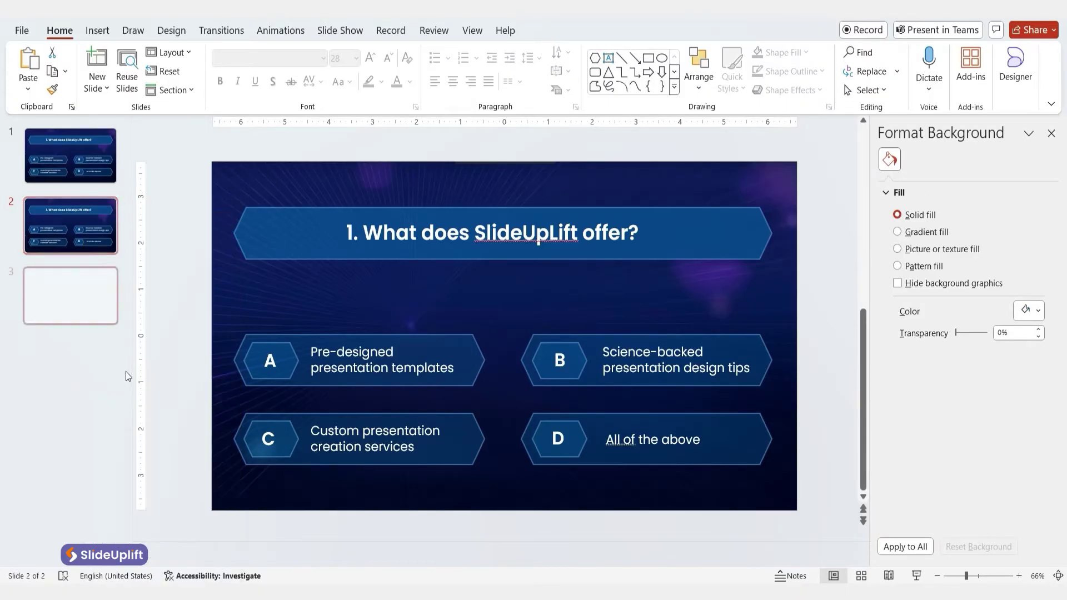
- Replace the question and the A–D answer texts on the new slide with the next question's content
triple_click(437, 239)
type("2. SlideUpLift's AI Slide Editor is a:")
left_click(388, 358)
type("Traditional slide editing software")
left_click_drag(307, 351, 448, 359)
left_click_drag(603, 352, 750, 368)
type("A tool that uses prompts to help design slides")
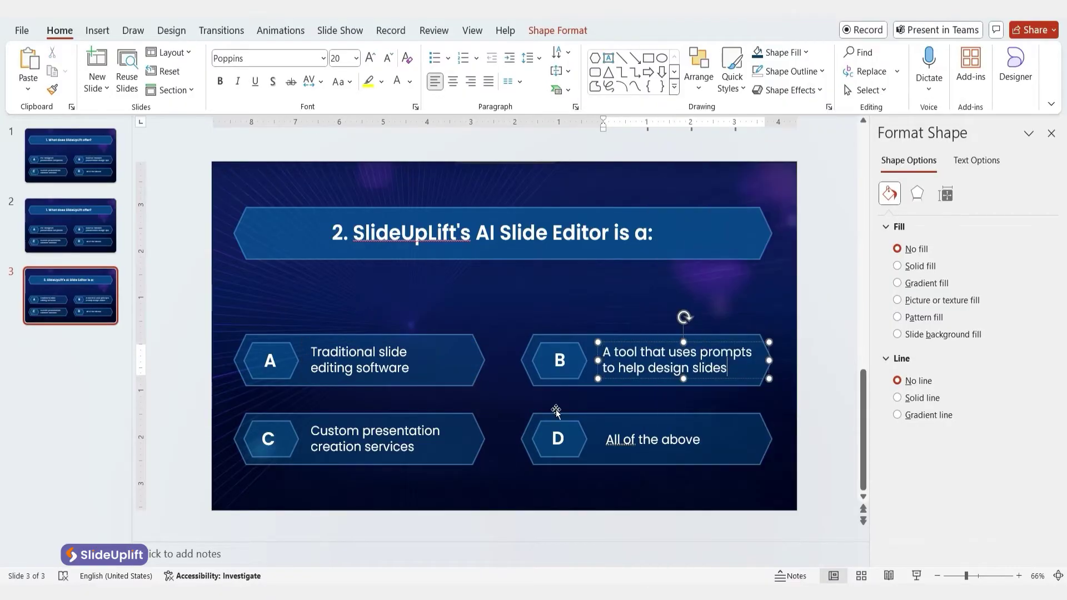
left_click(417, 439)
left_click_drag(311, 431, 415, 447)
right_click(372, 442)
left_click(406, 89)
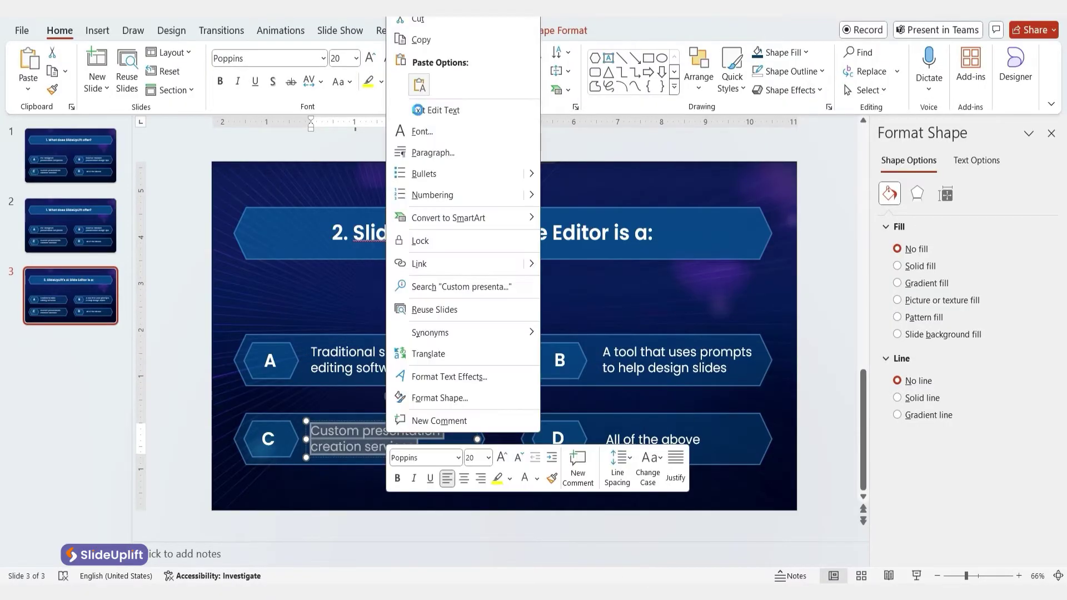
key("ctrl+a")
scroll(483, 447, "up", 1, "ctrl")
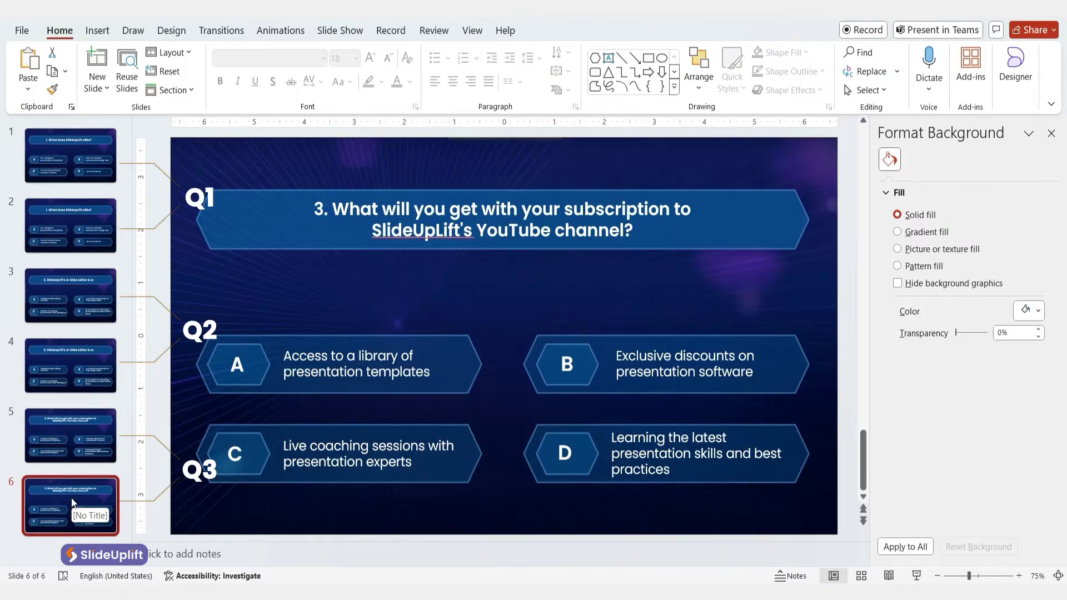
- On slide 1, give the question banner a Wipe entrance From Left with a 00.50 delay
left_click(84, 140)
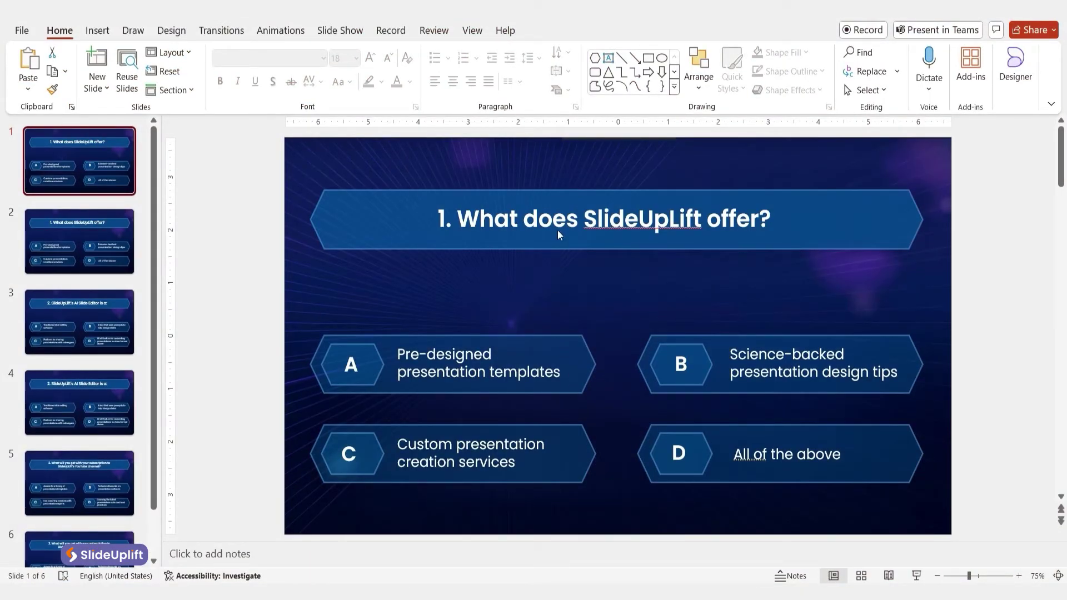
left_click(532, 188)
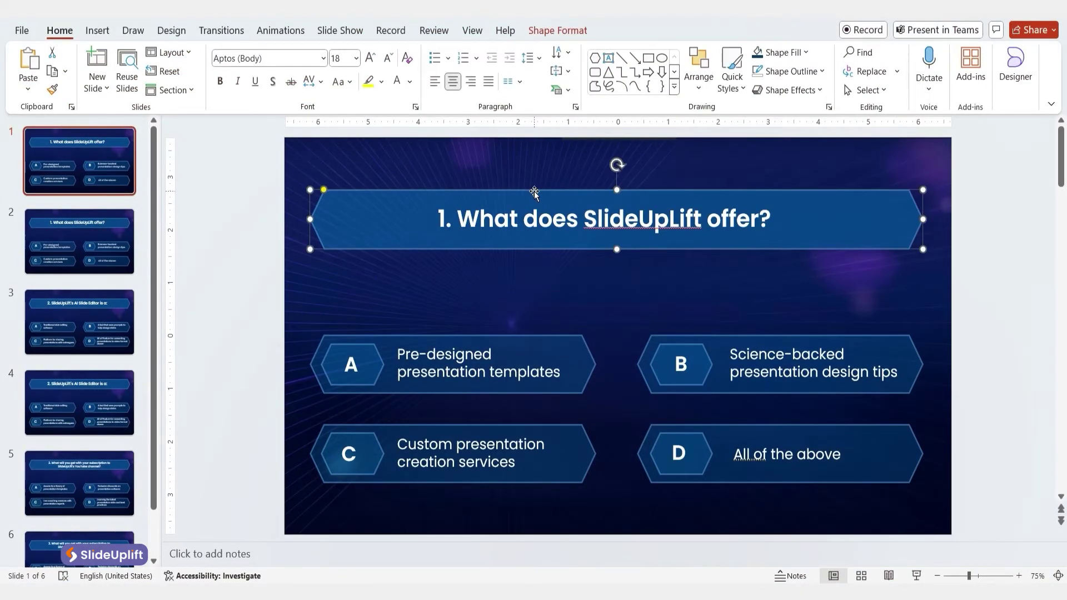
left_click(546, 221)
left_click(487, 187)
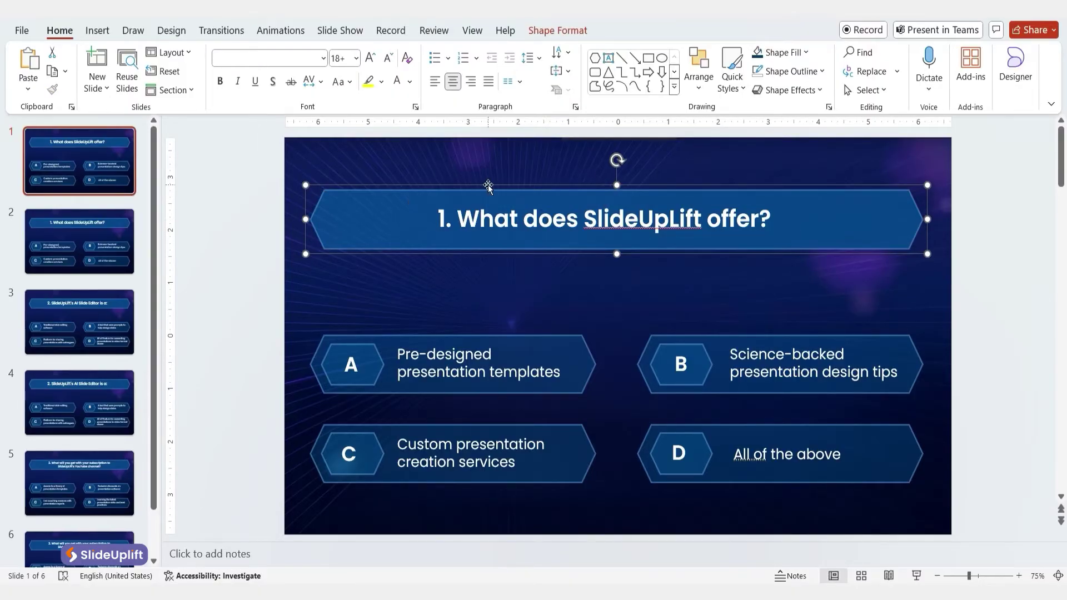
left_click(280, 30)
left_click(429, 71)
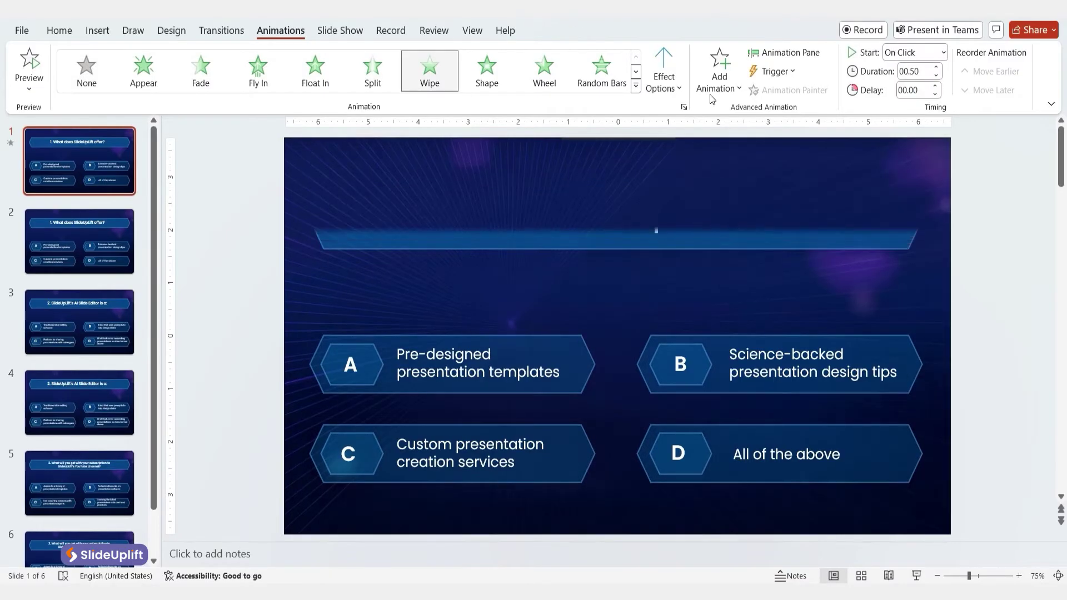
left_click(660, 74)
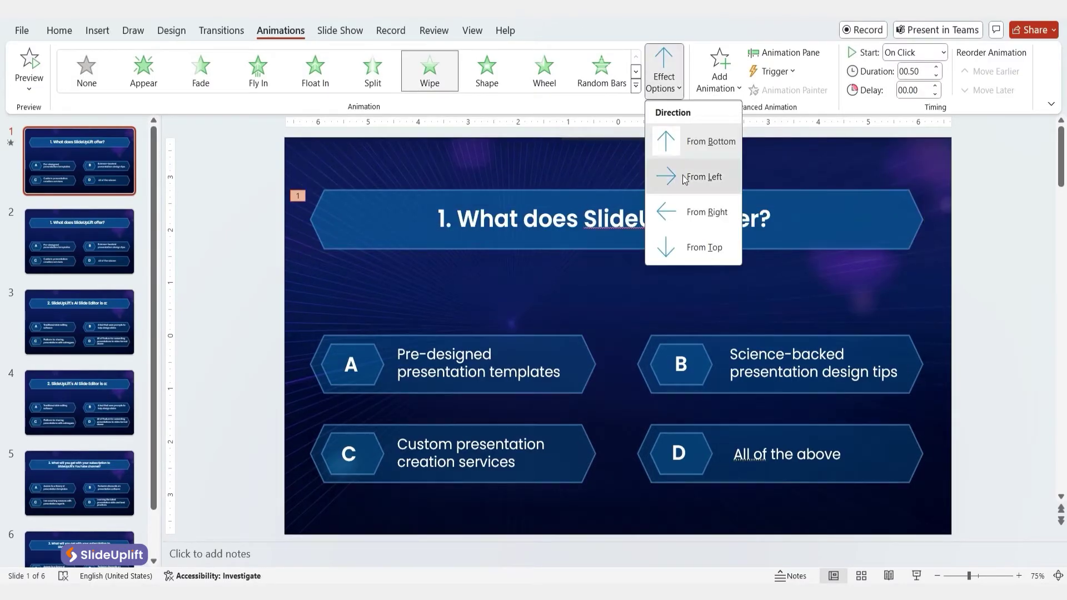
left_click(681, 177)
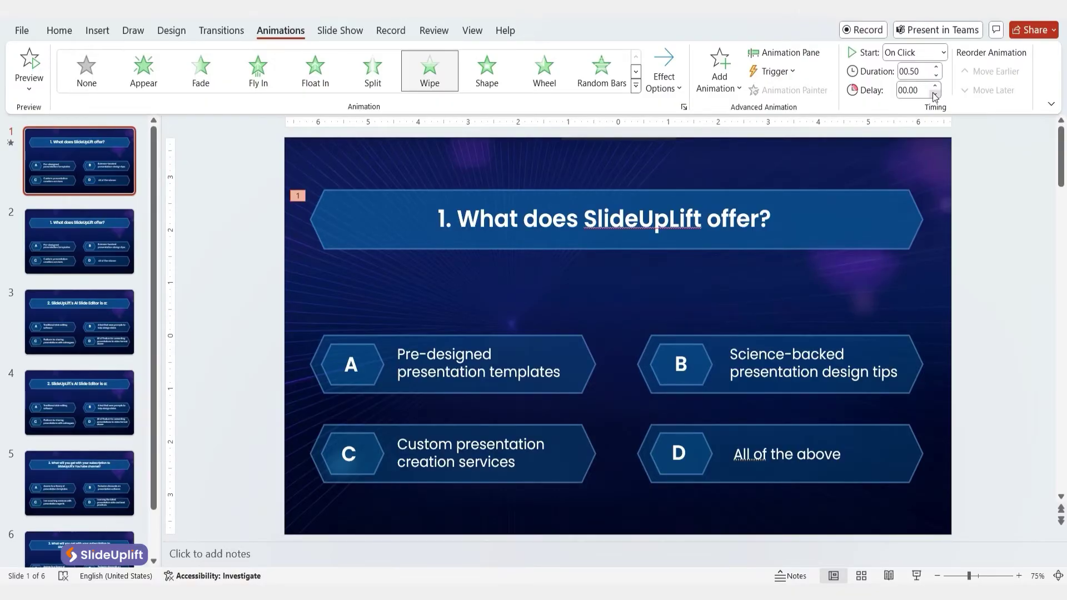
left_click(934, 86)
left_click(934, 87)
- Group the shapes of each answer option into single objects with Ctrl+G
left_click_drag(261, 320, 625, 408)
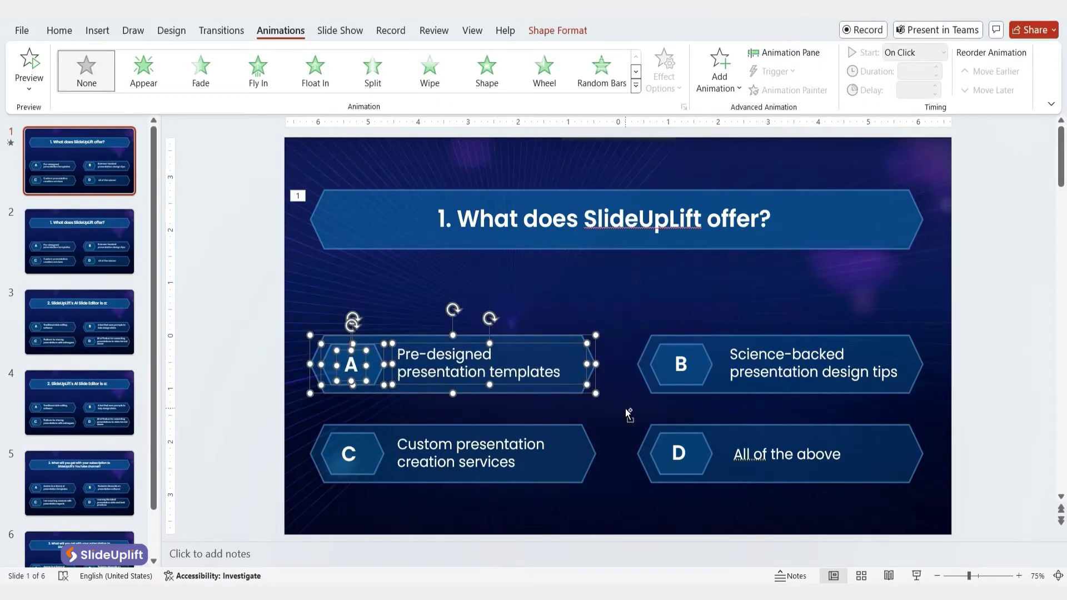
left_click(961, 367)
left_click_drag(976, 318, 621, 413)
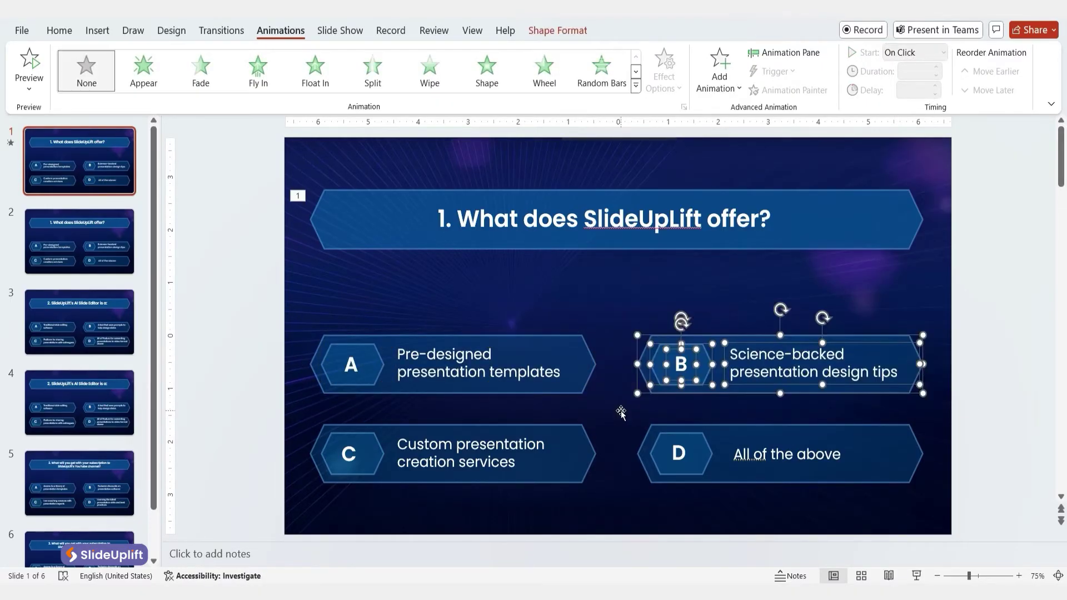
key("ctrl+g")
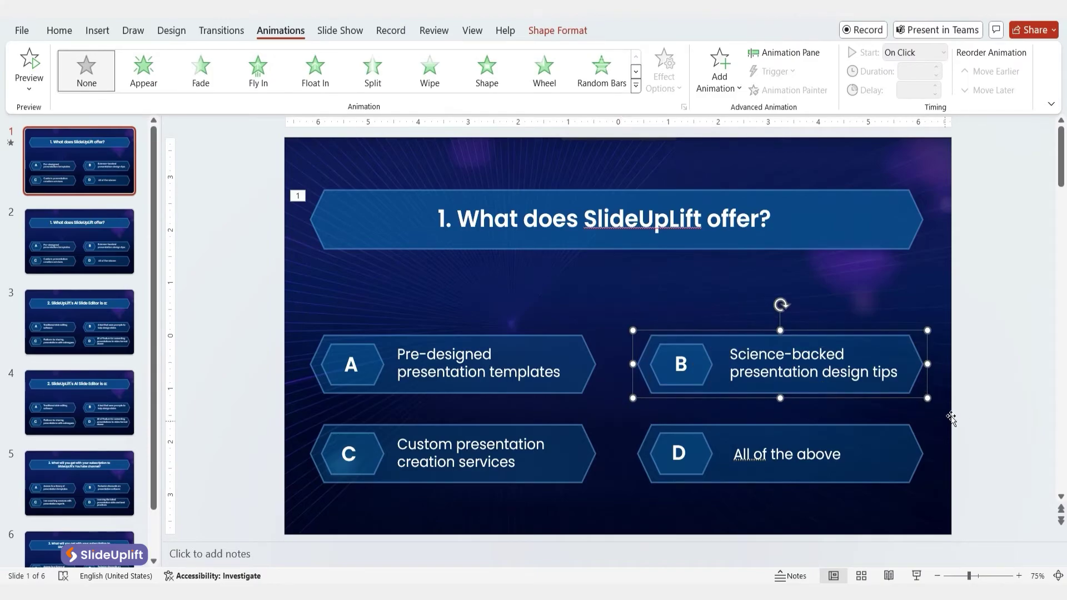
left_click_drag(970, 406, 599, 513)
key("ctrl+g")
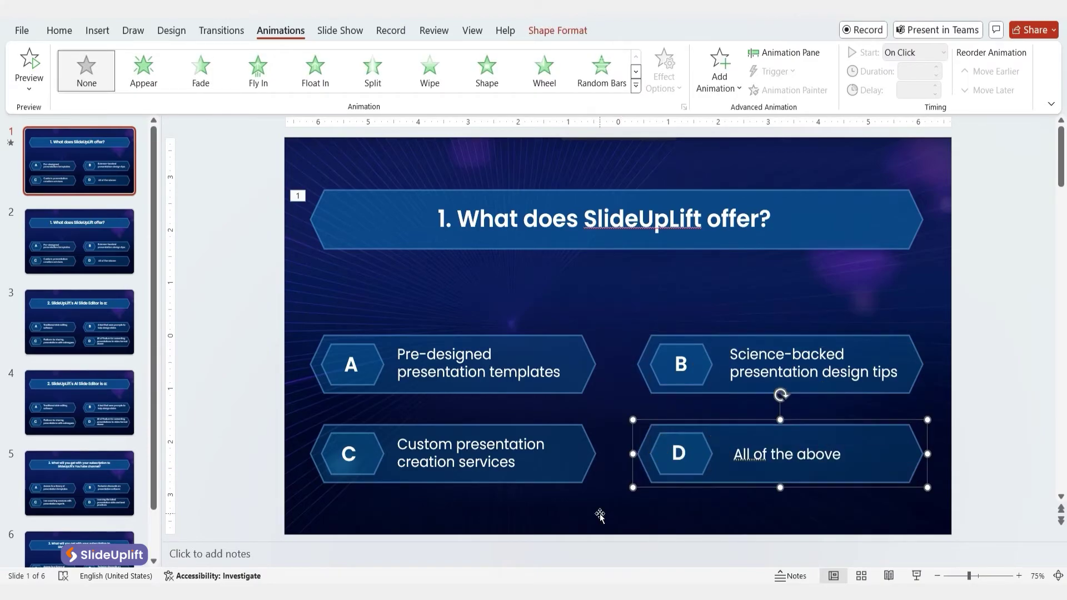
- Make options A and B Fade in With Previous, A delayed one second and B slightly later
left_click(474, 339)
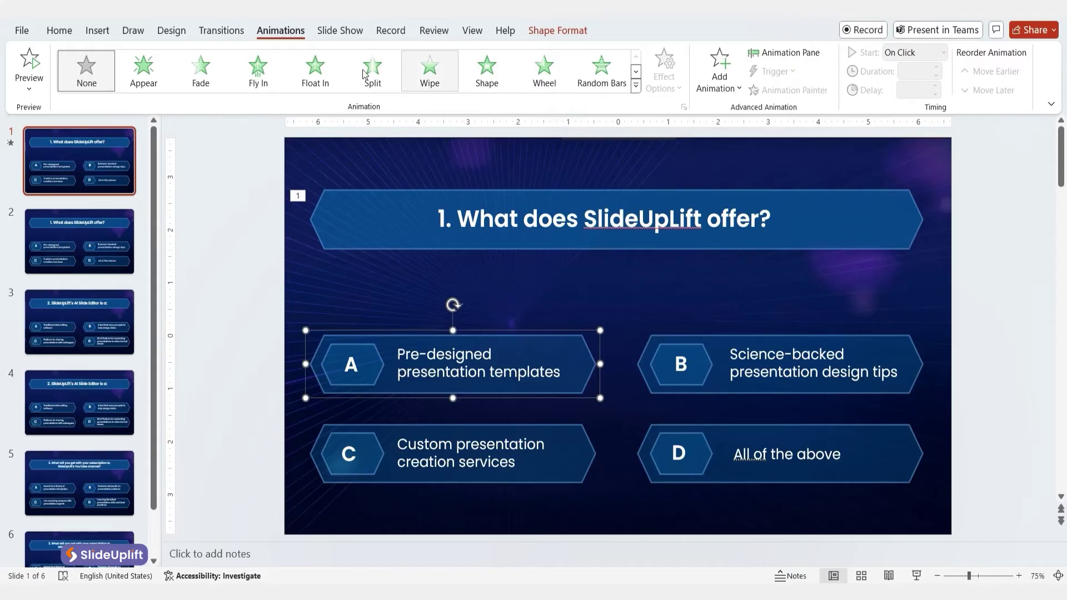
left_click(202, 84)
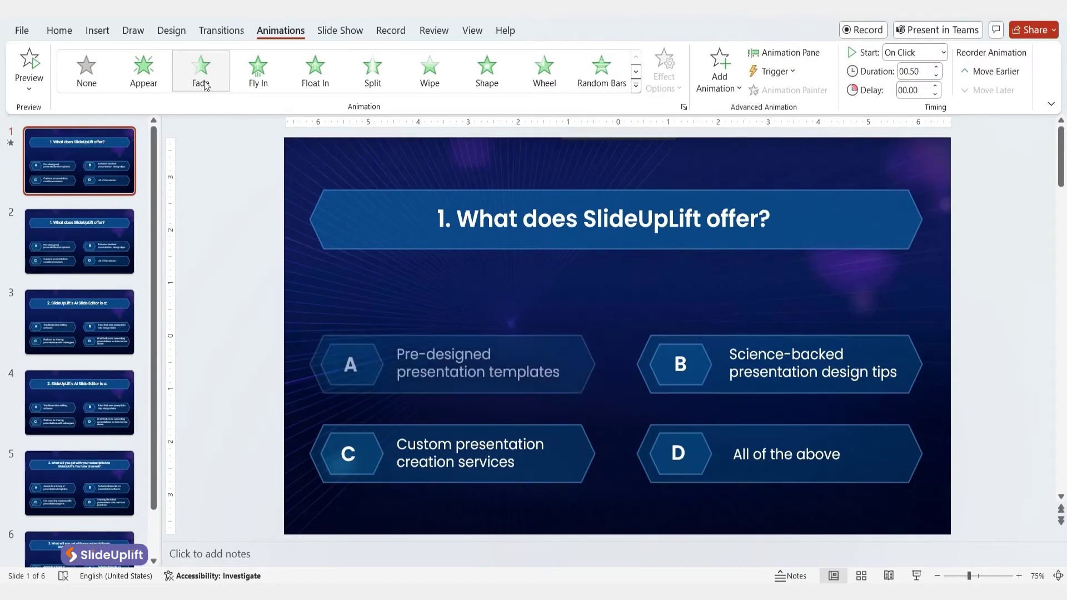
left_click(943, 52)
left_click(914, 85)
left_click(936, 86)
left_click(716, 332)
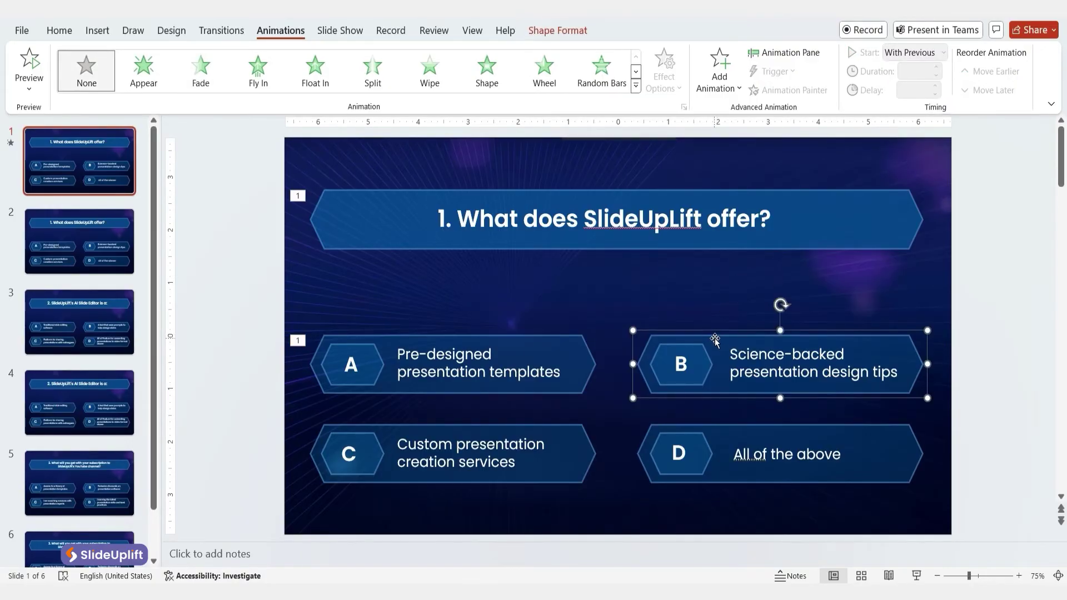
left_click(202, 80)
left_click(942, 53)
left_click(915, 85)
left_click(936, 85)
- Make options C and D Fade in With Previous at about a 2-second delay
left_click(466, 424)
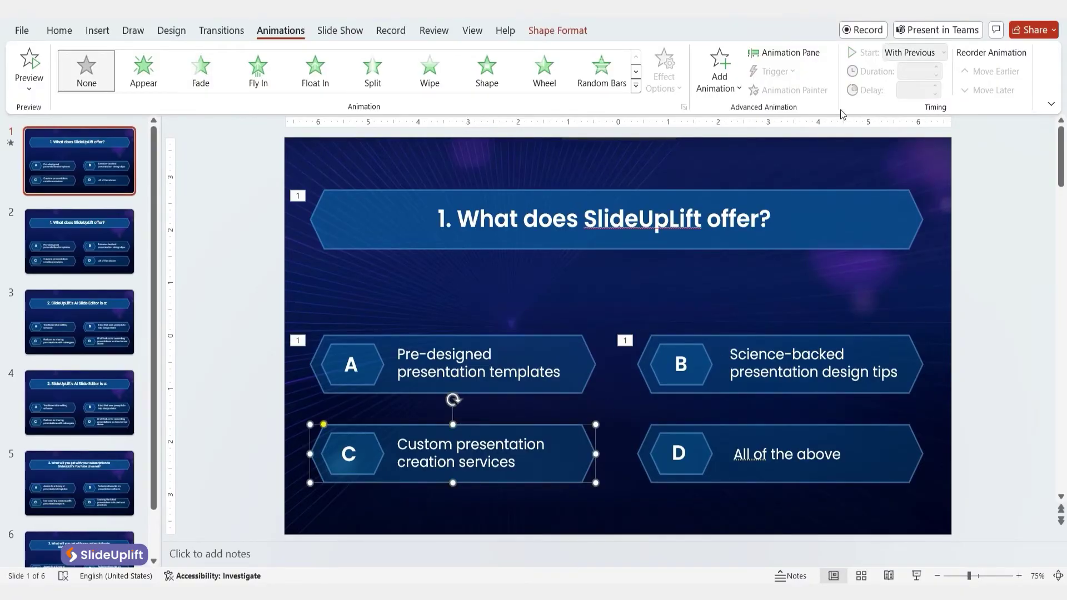
left_click(200, 71)
left_click(942, 52)
left_click(917, 86)
left_click(937, 86)
left_click(686, 427)
left_click(201, 71)
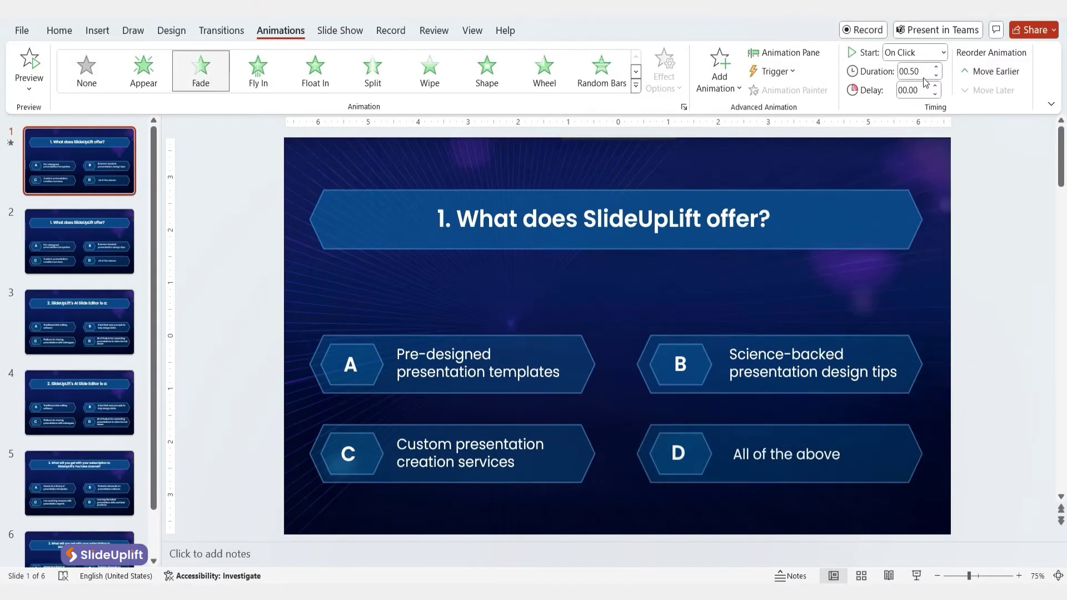
left_click(942, 52)
left_click(922, 93)
left_click(937, 87)
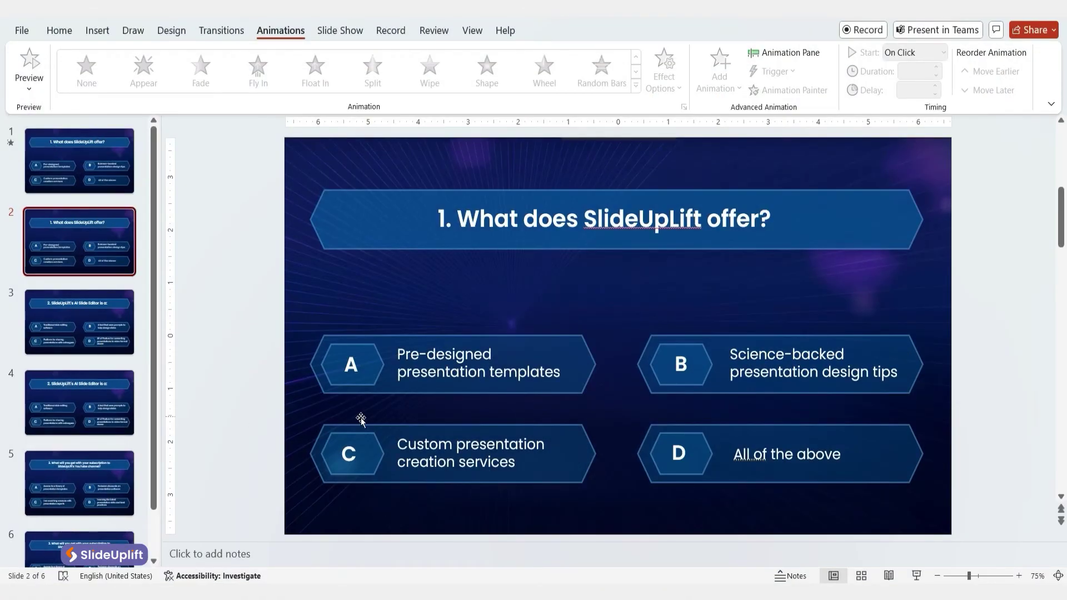
- Give option A's letter hexagon a Fill Color emphasis that turns it red
left_click(354, 346)
left_click(636, 87)
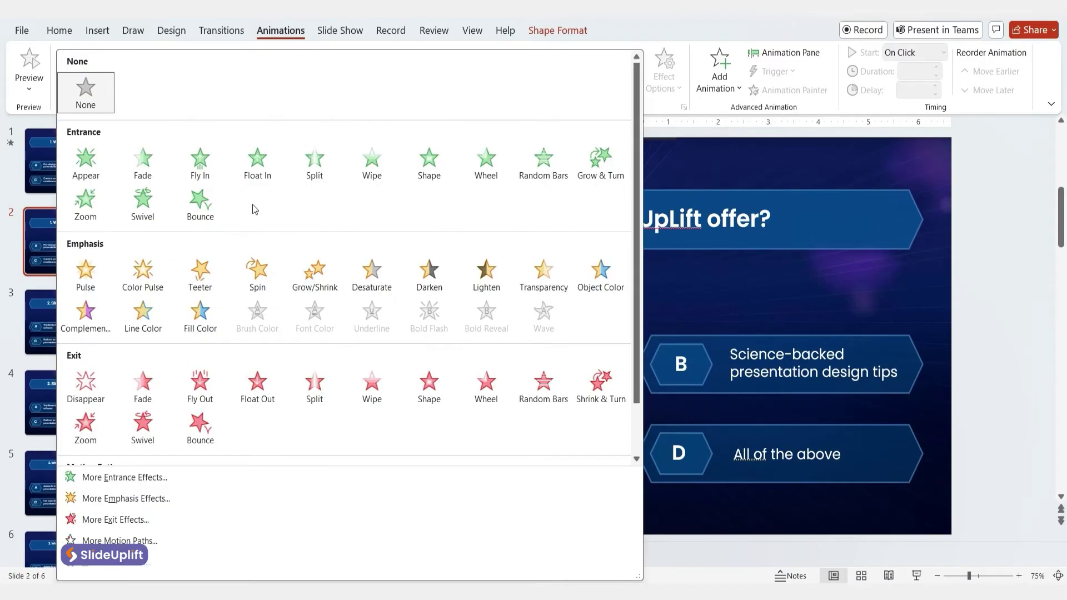
left_click(197, 323)
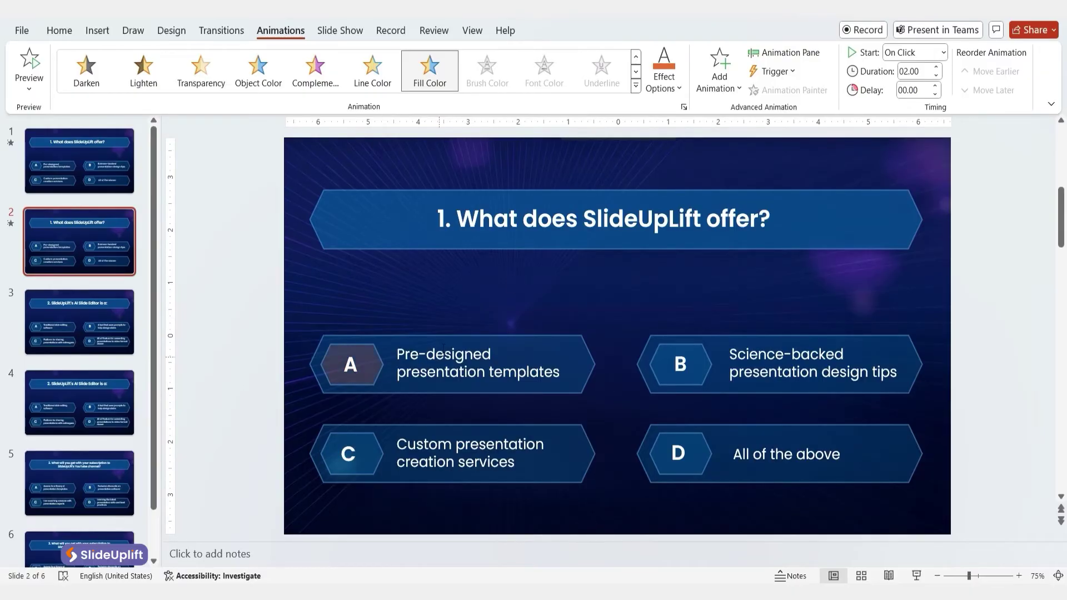
left_click(664, 80)
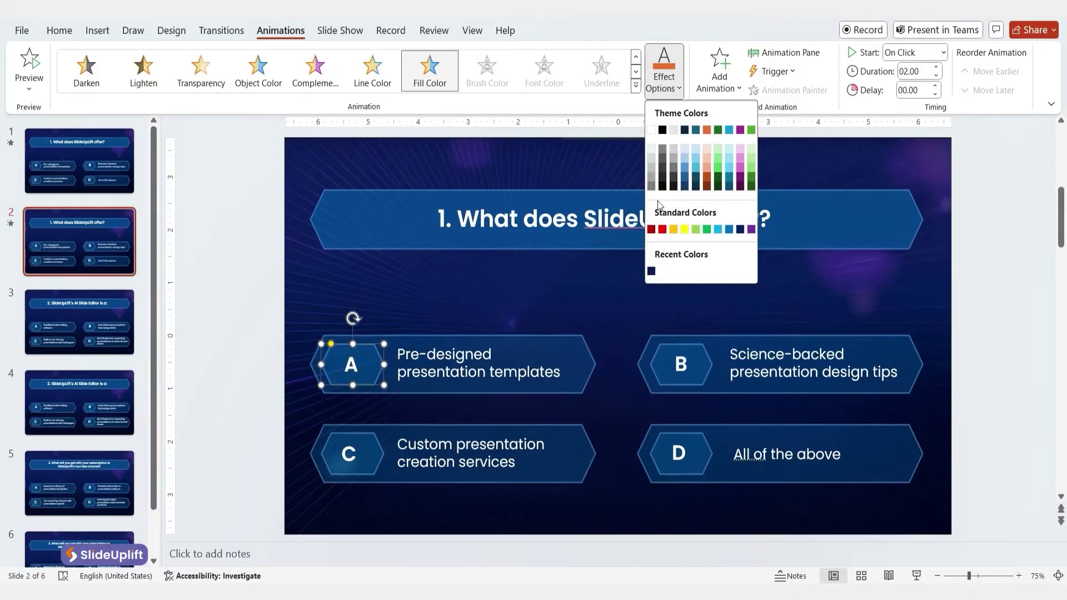
left_click(663, 231)
- Give option A's shape a Line Color emphasis to red, starting With Previous
left_click(415, 339)
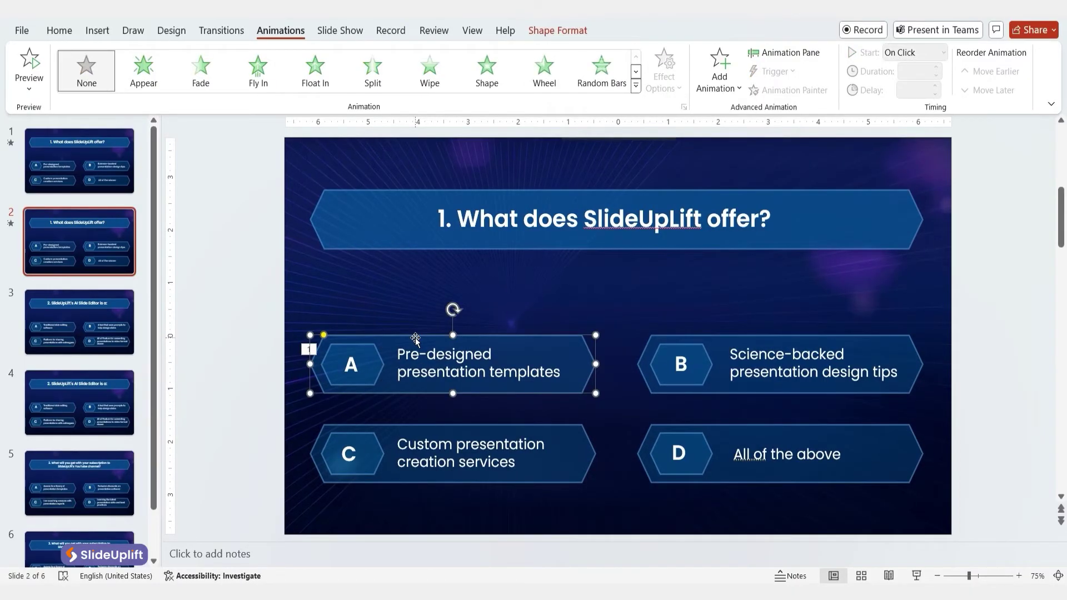
left_click(635, 86)
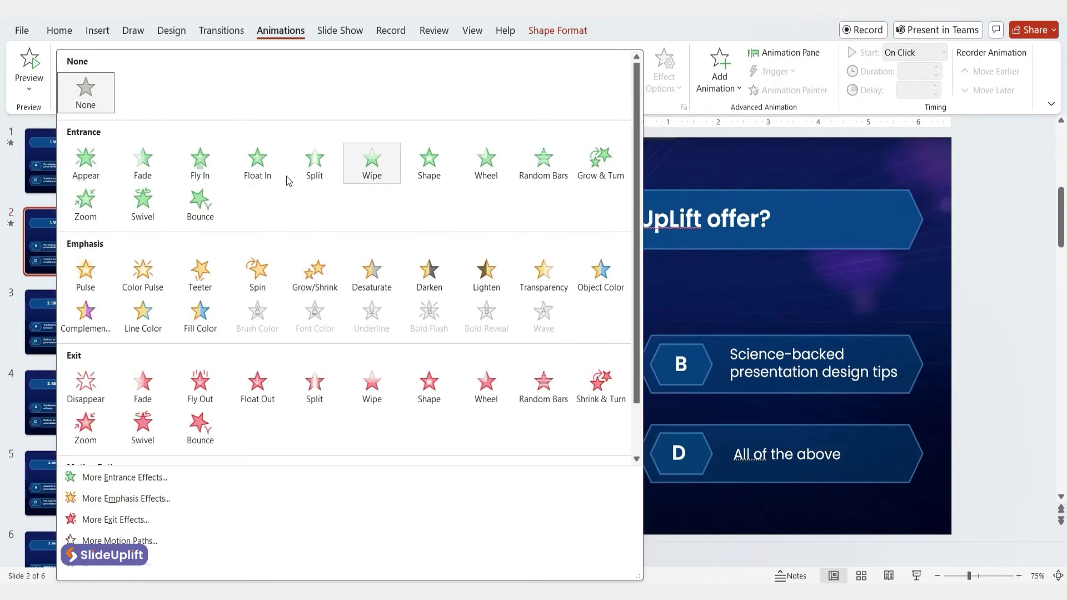
left_click(143, 315)
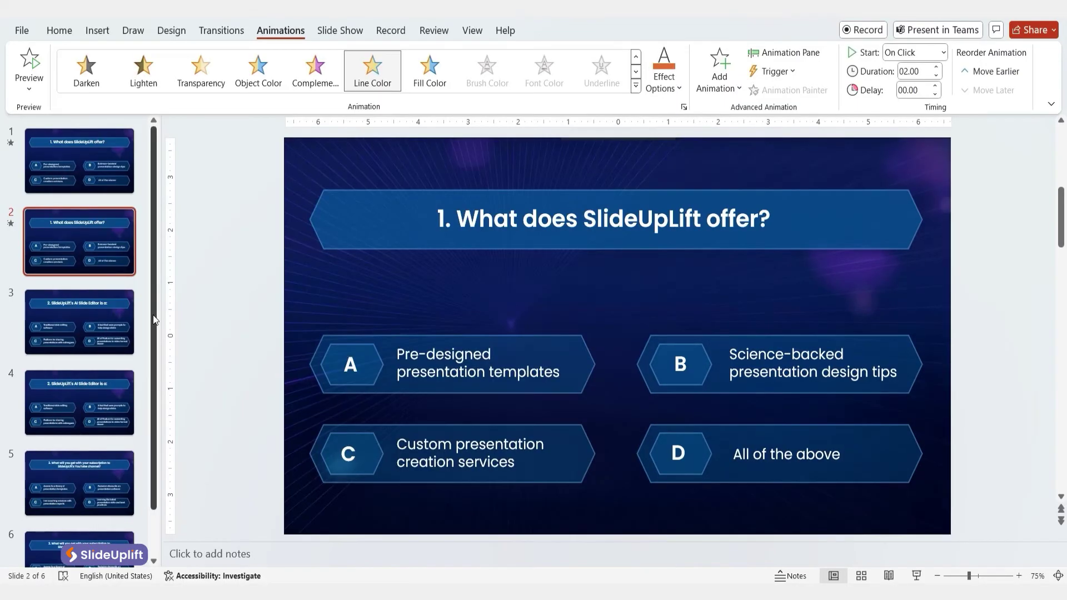
left_click(664, 82)
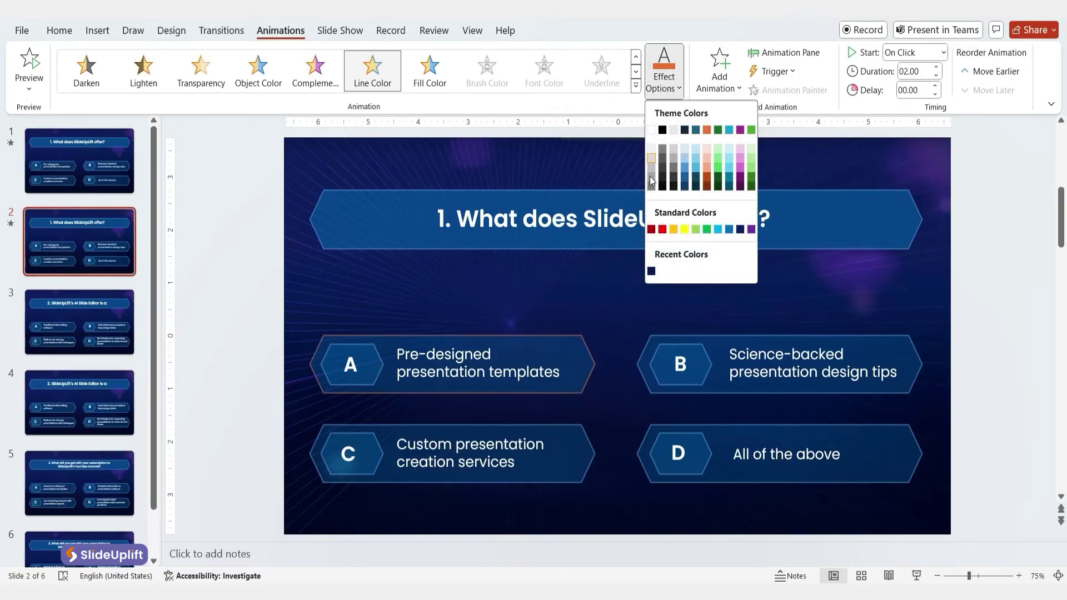
left_click(661, 232)
left_click(899, 53)
left_click(904, 84)
left_click(248, 346)
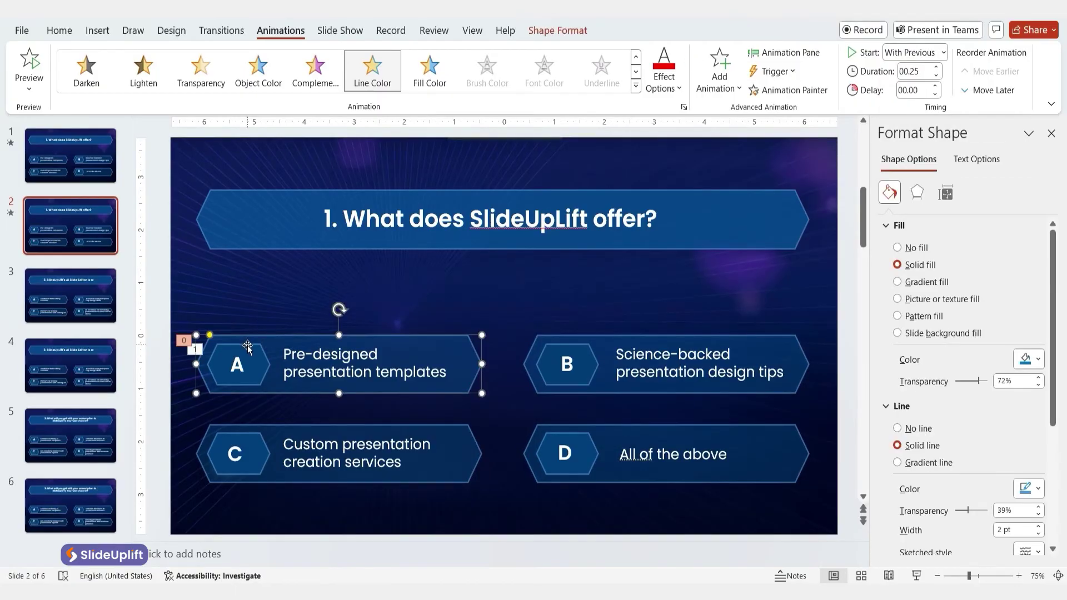
left_click(248, 347)
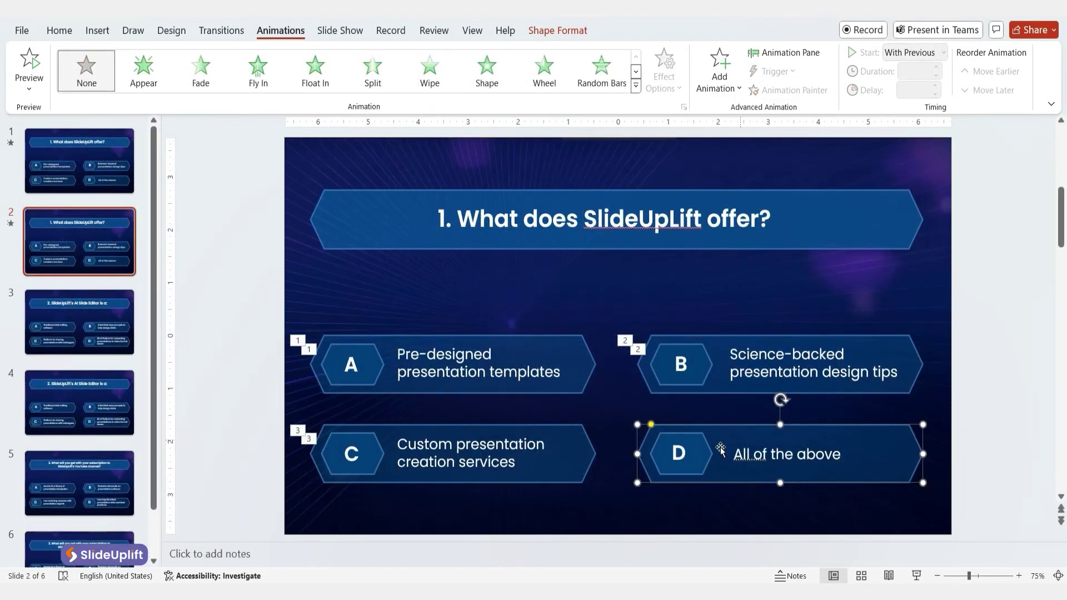
- Give correct option D's letter hexagon a Fill Color emphasis that turns it green
left_click(695, 434)
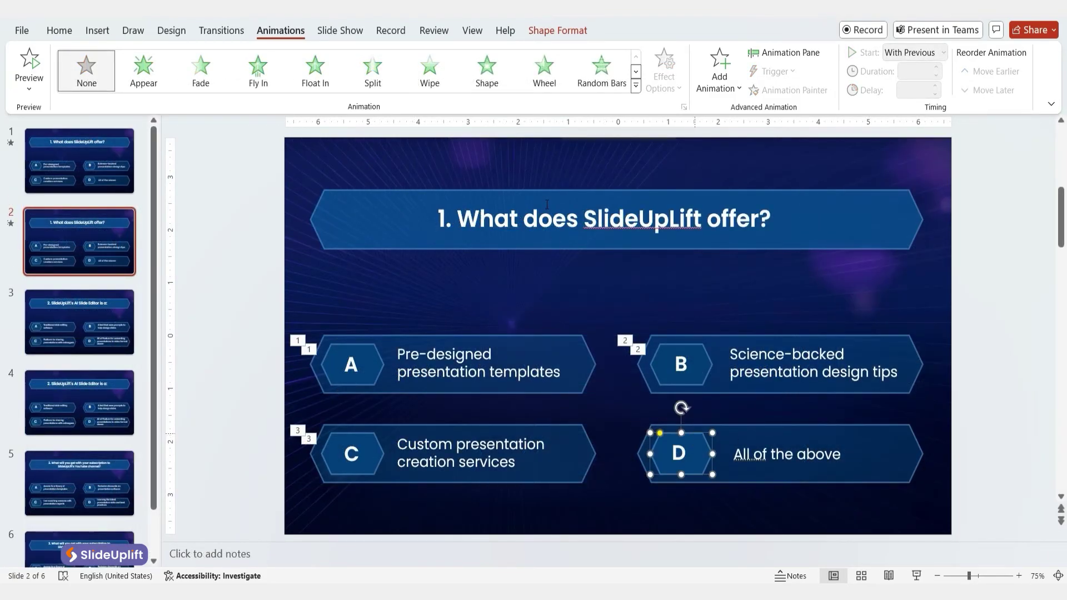
left_click(635, 86)
left_click(197, 312)
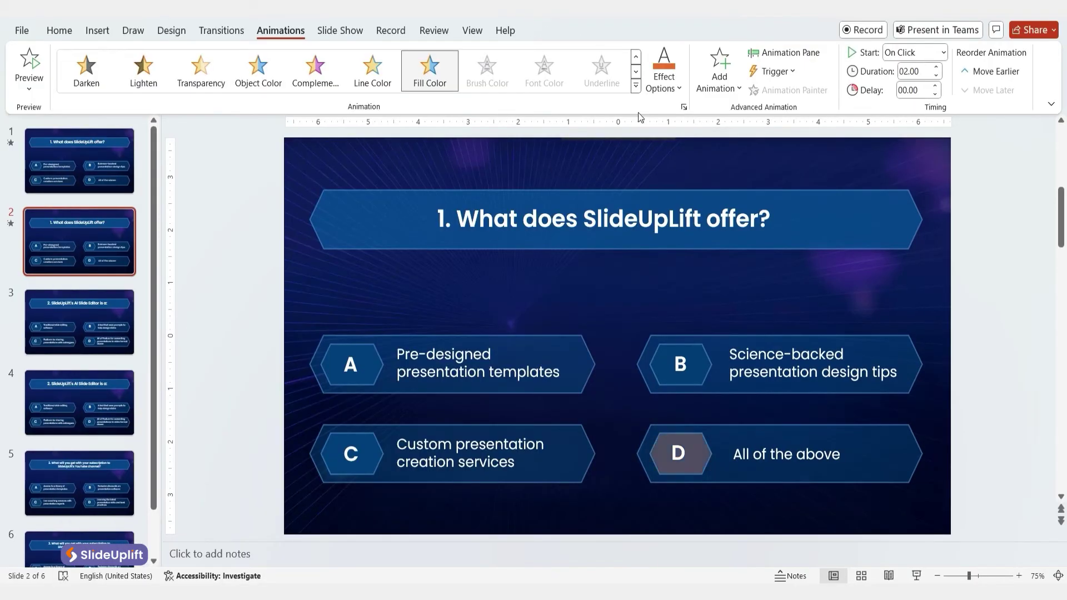
left_click(672, 89)
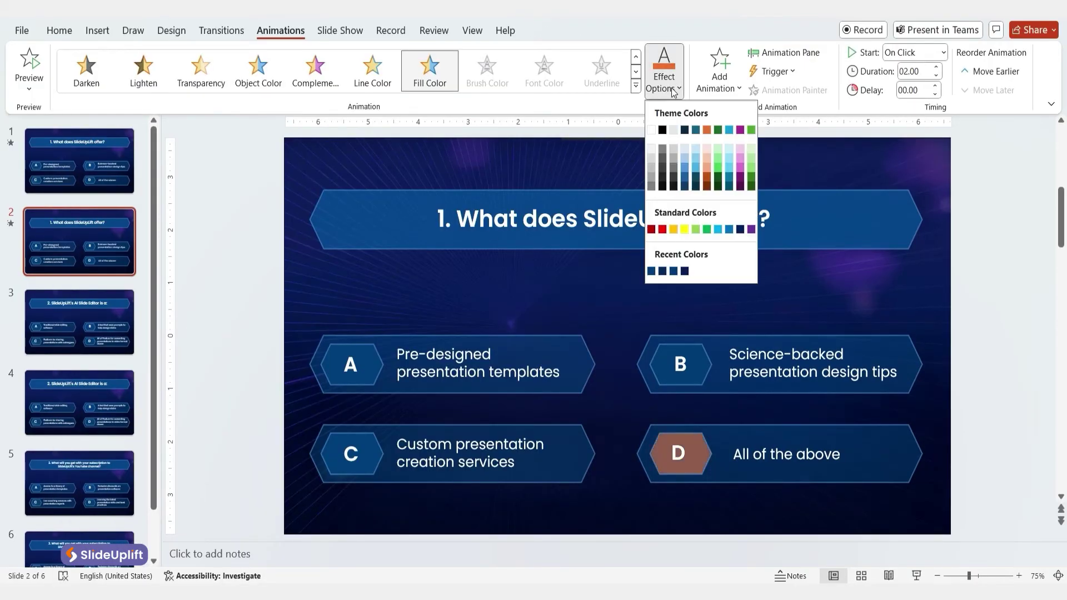
left_click(718, 169)
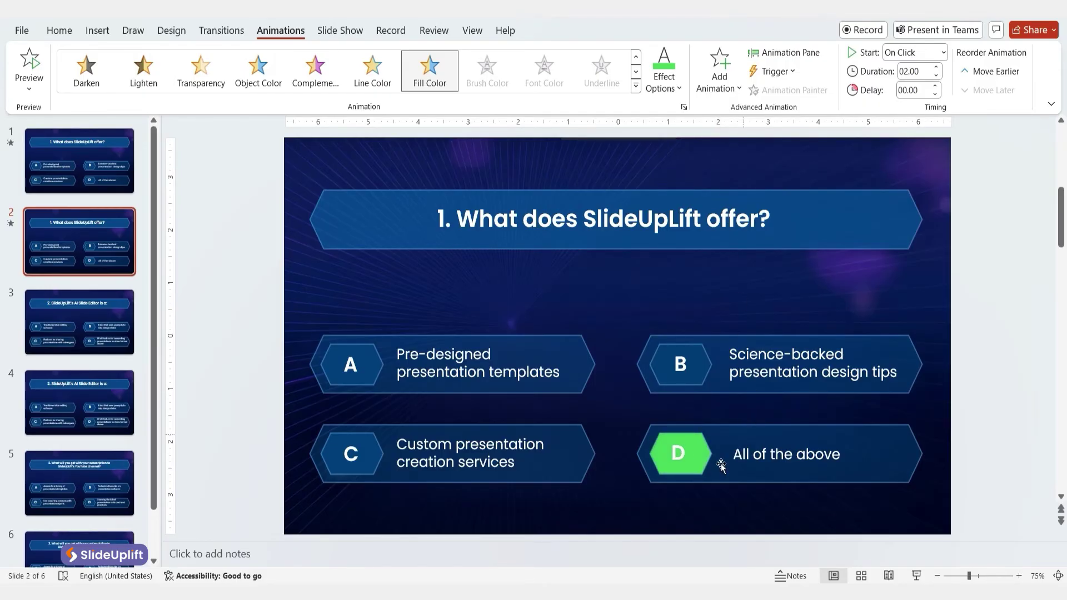
- Select options A and B for fade entrances and start a colour emphasis on slide 6's option
left_click(423, 336)
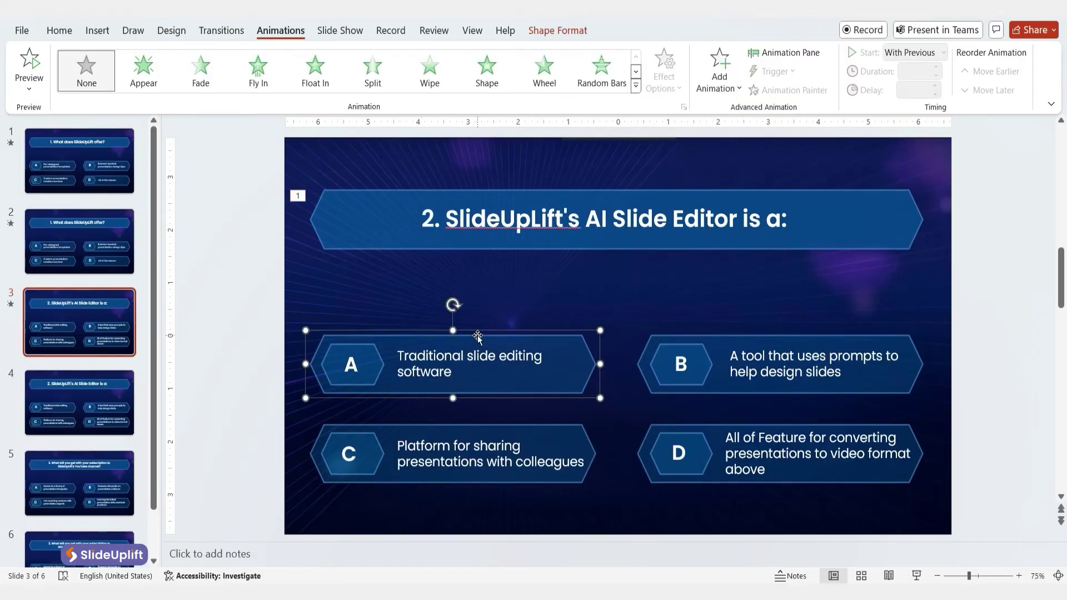
left_click(778, 305)
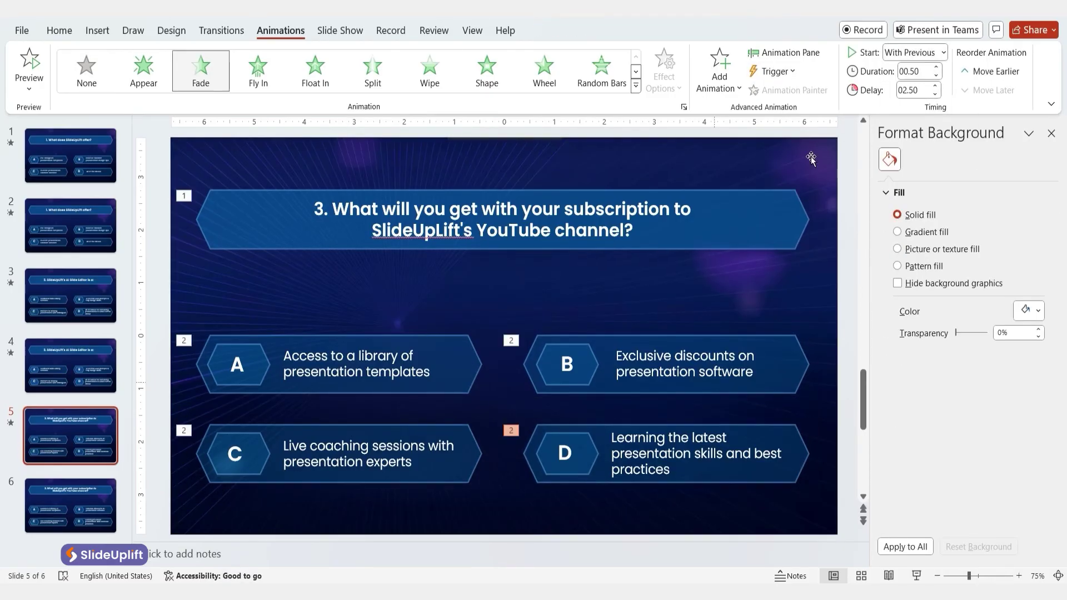
left_click(635, 85)
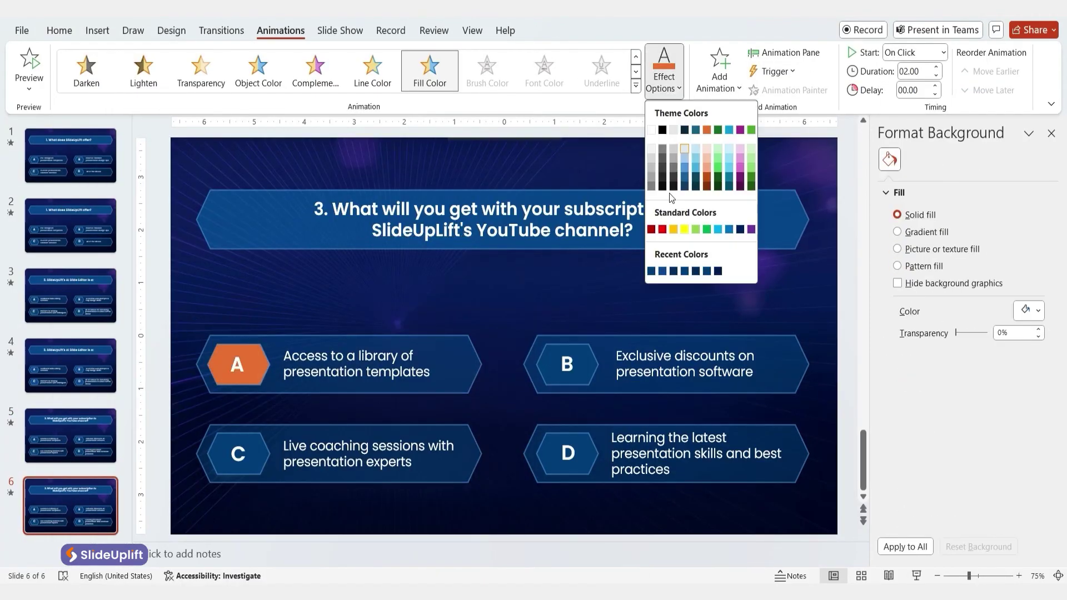